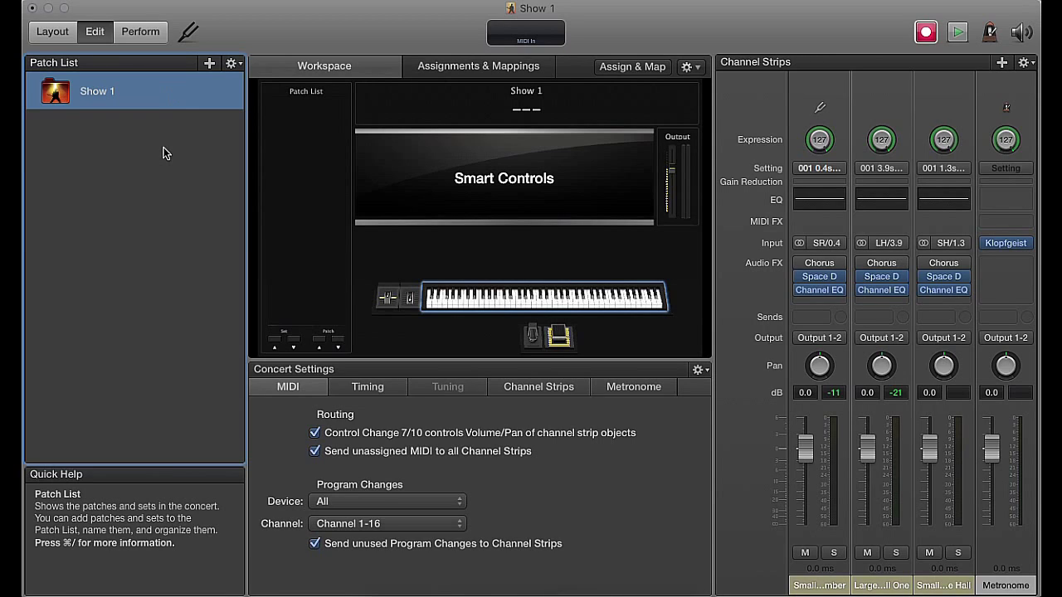
Step: Add an untitled patch, put it in a new set from selection, and name the set 'Song 1'
click(208, 64)
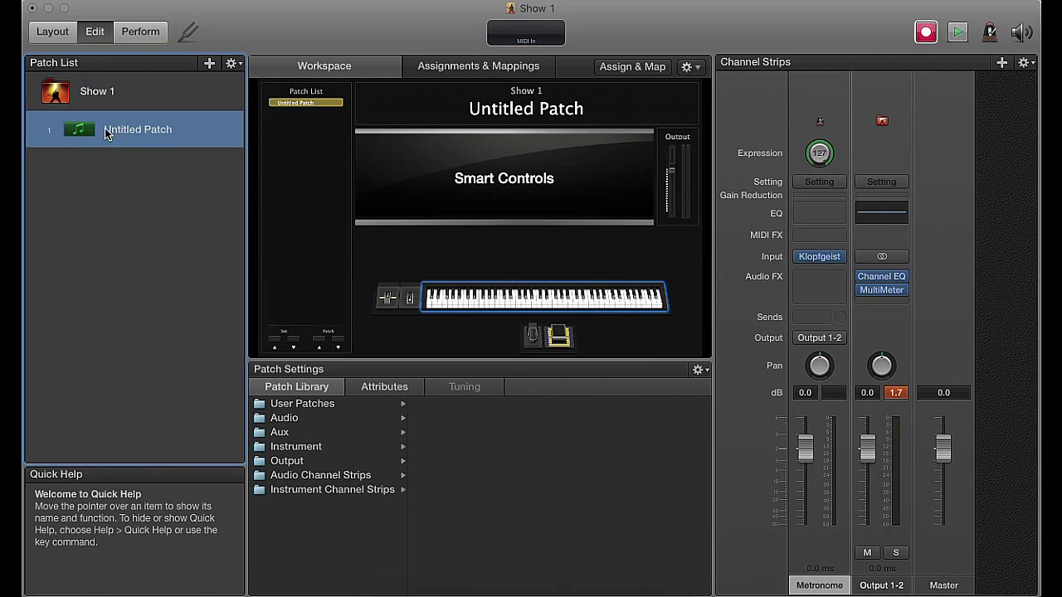
click(232, 66)
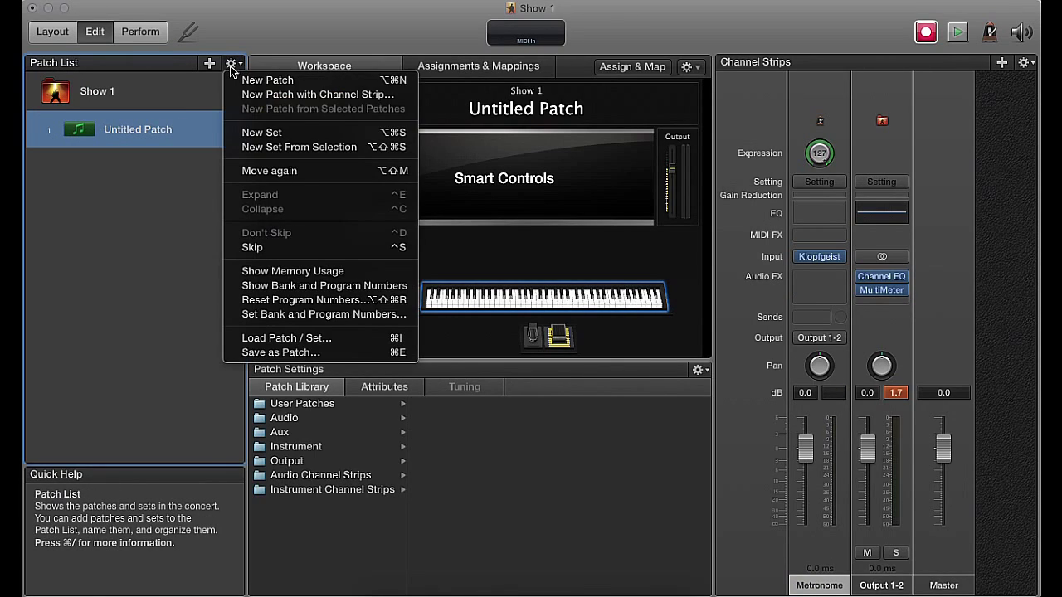
click(299, 147)
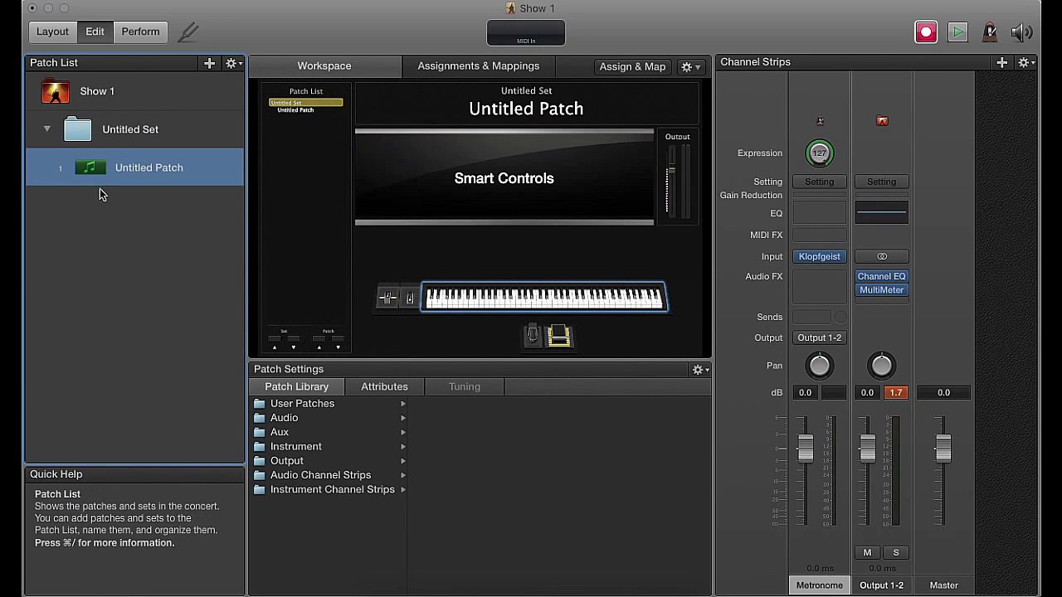
double_click(142, 131)
text(Song 1)
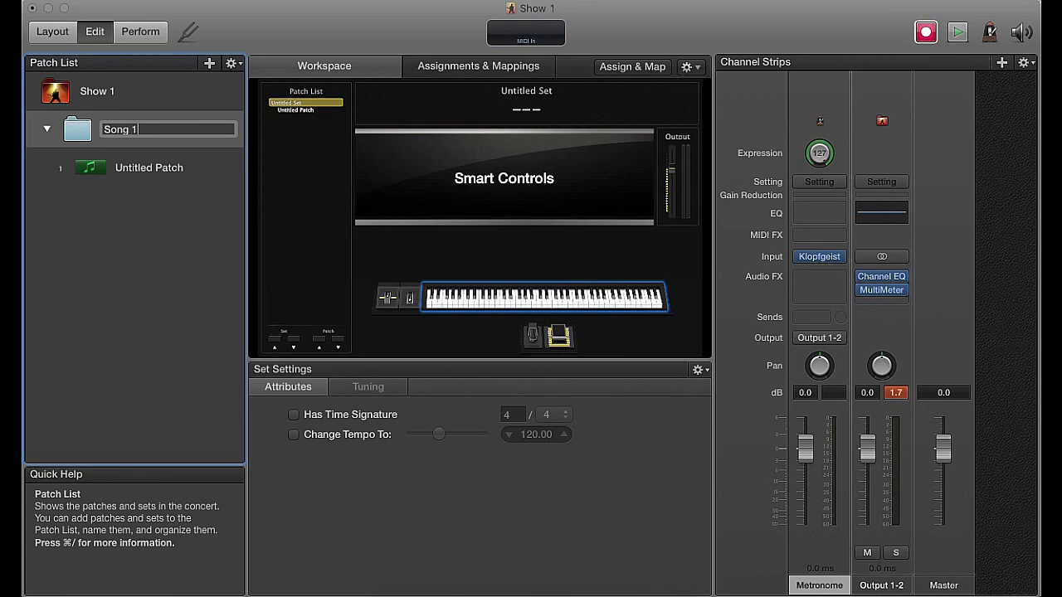
key(Return)
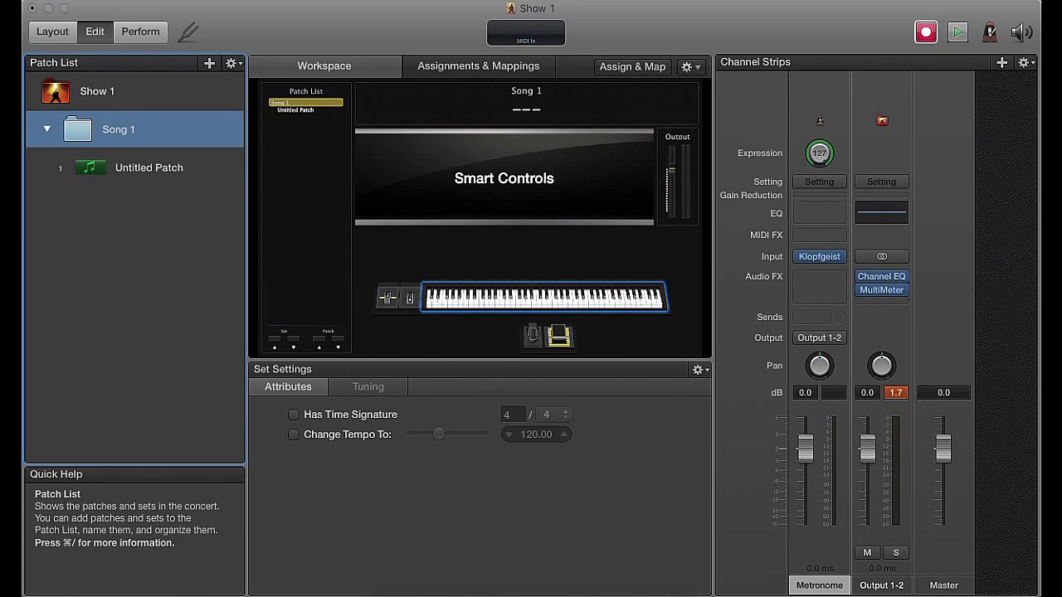
click(149, 170)
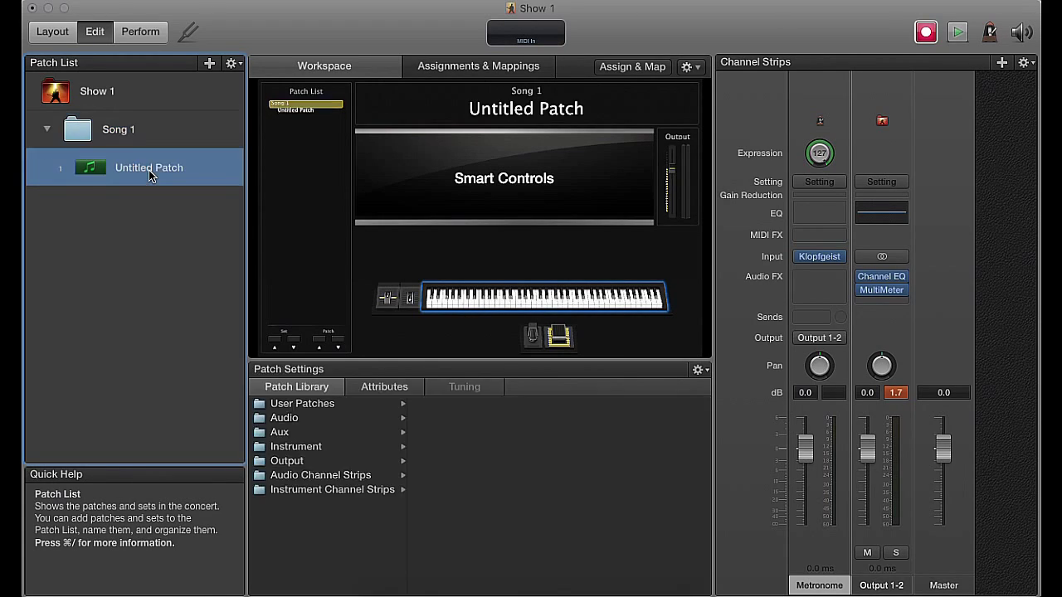
Step: Add three more Untitled Patches to Song 1, then reselect patch 1
click(210, 66)
click(209, 66)
click(209, 66)
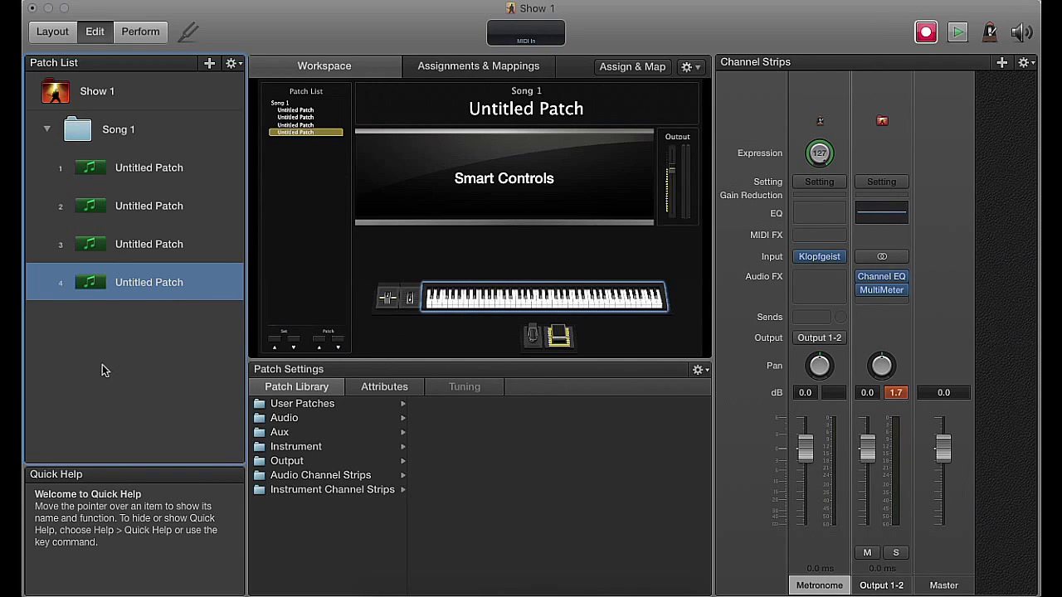
click(146, 174)
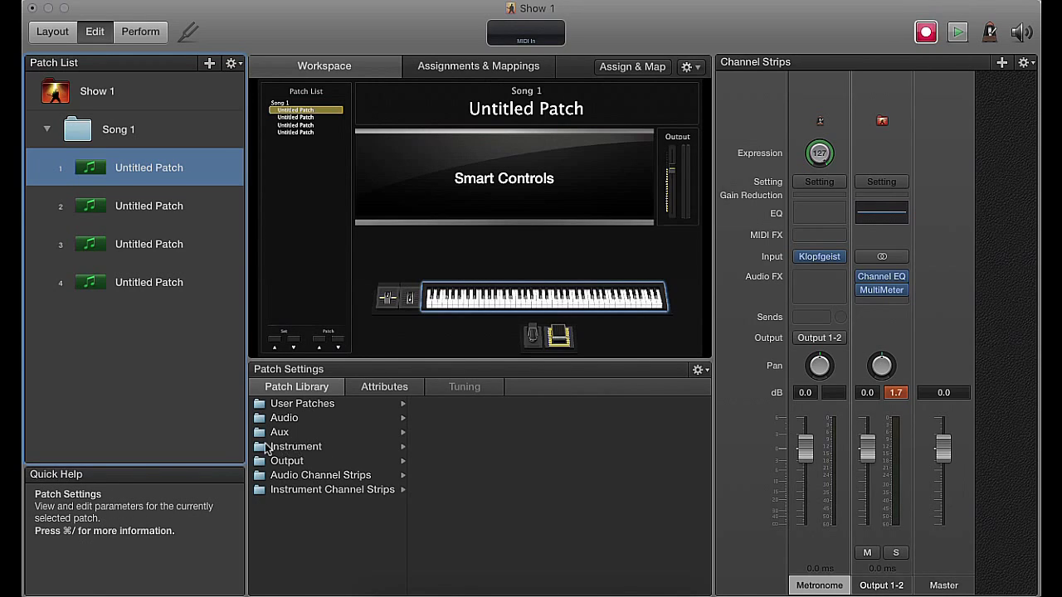
Step: Load Instrument › Piano › Steinway Grand Piano into the first patch
click(307, 450)
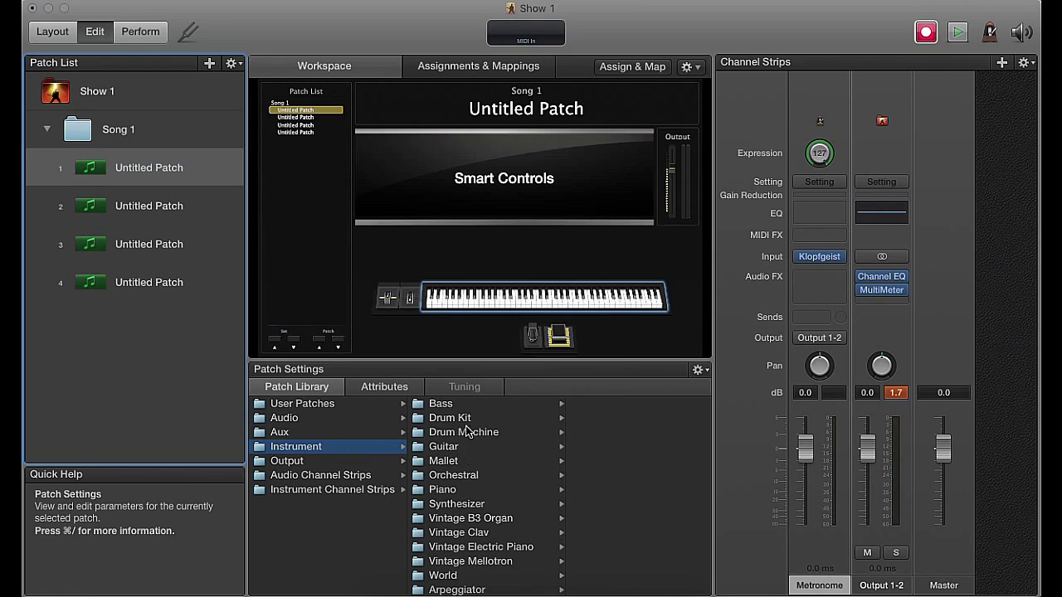
click(456, 491)
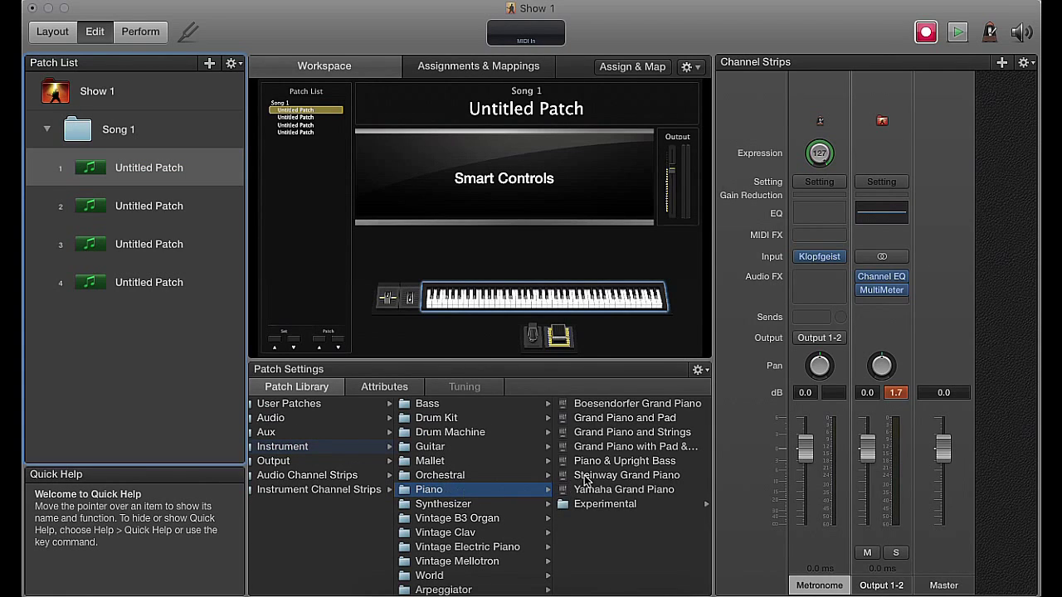
click(585, 479)
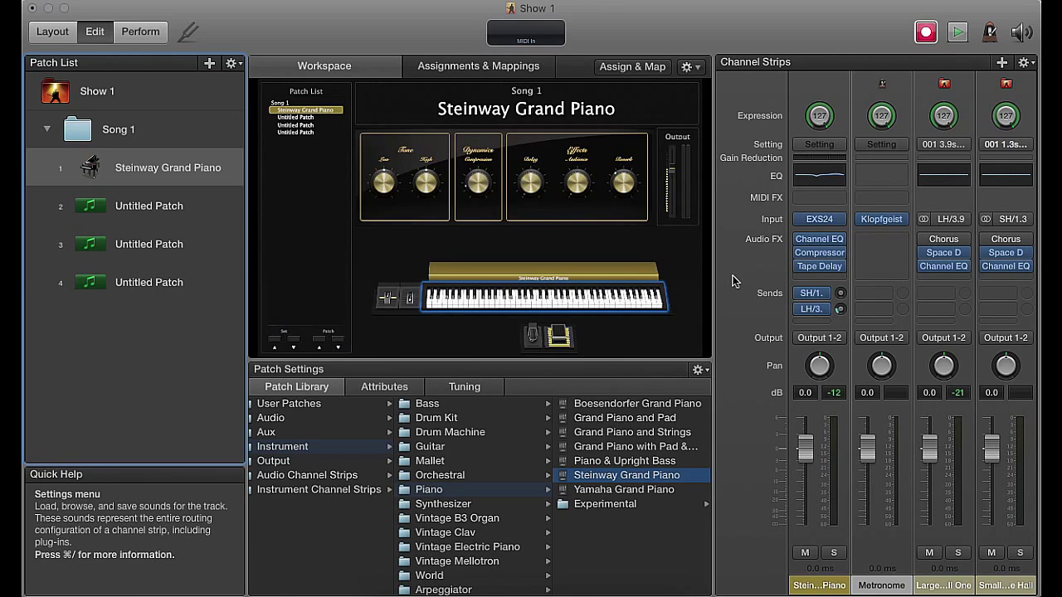
Step: Create a new instrument channel strip, Inst 2, on Keyboard 1 with Output 1-2
click(1001, 64)
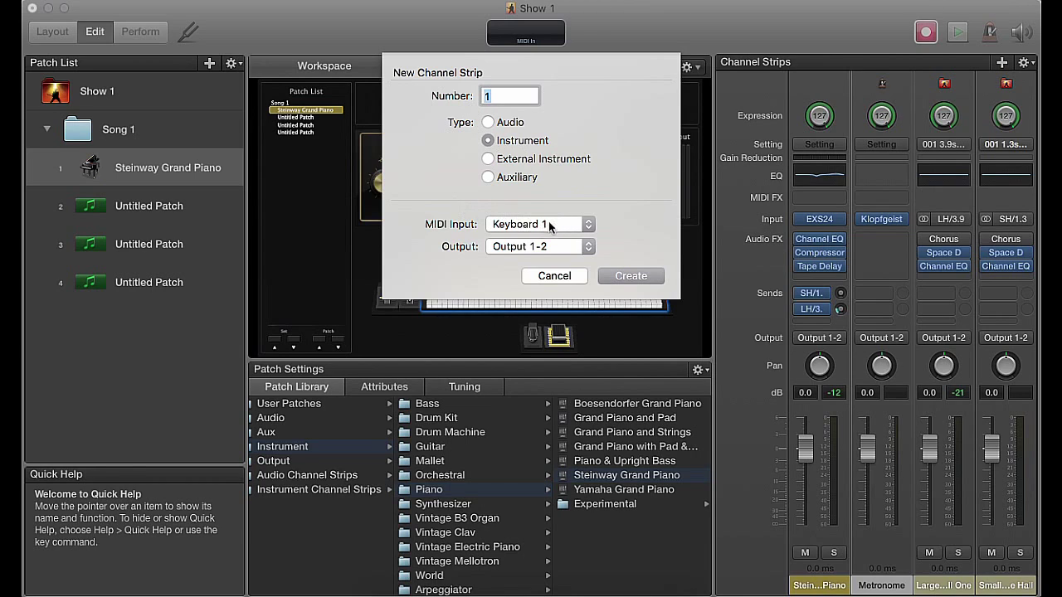
click(632, 277)
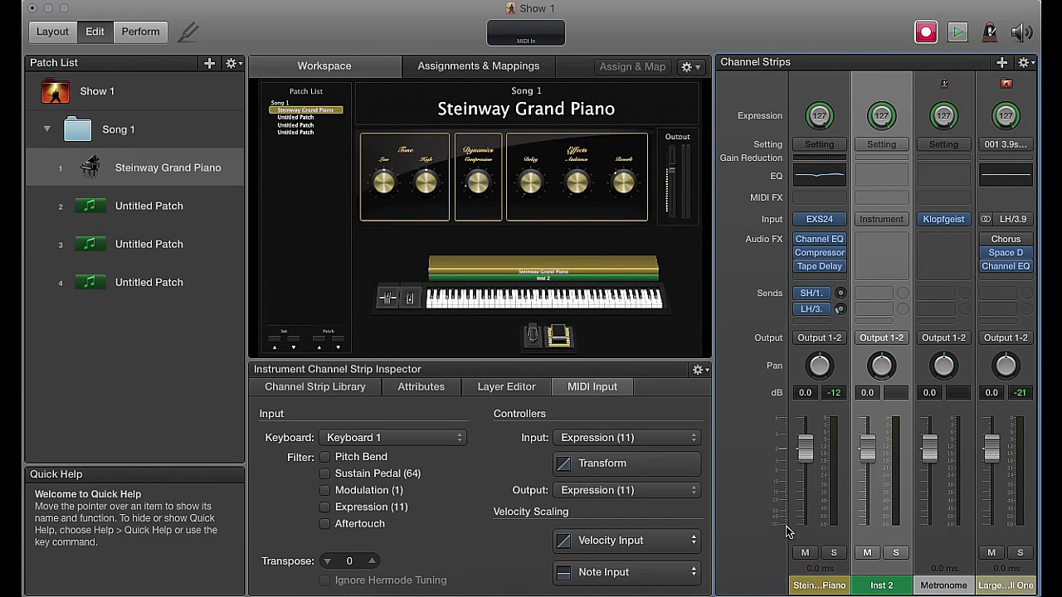
Step: Load Orchestral › Strings › Full Strings onto the Inst 2 channel strip from the Channel Strip Library
click(311, 388)
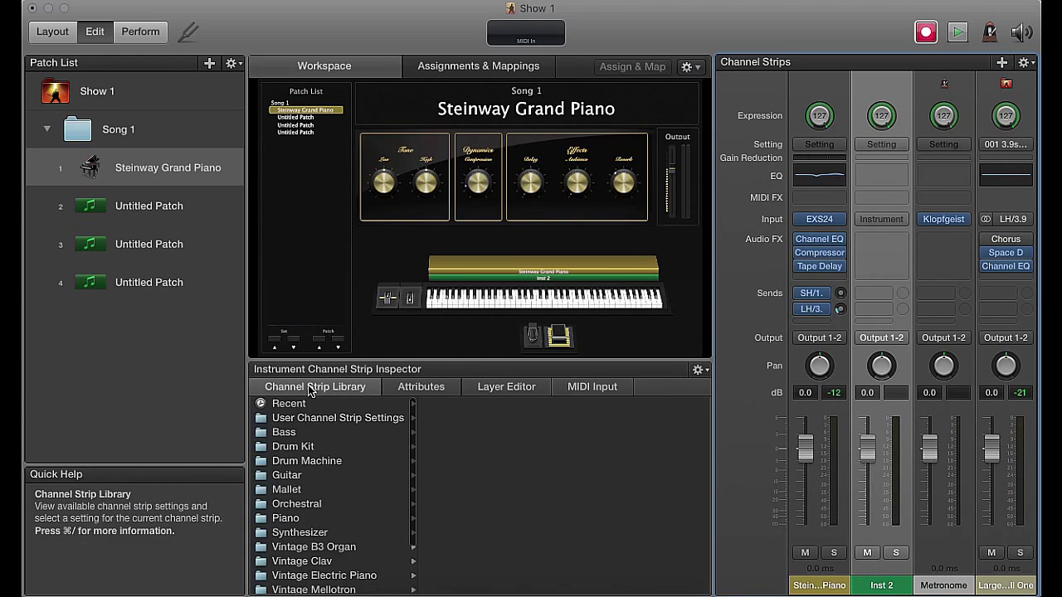
click(880, 146)
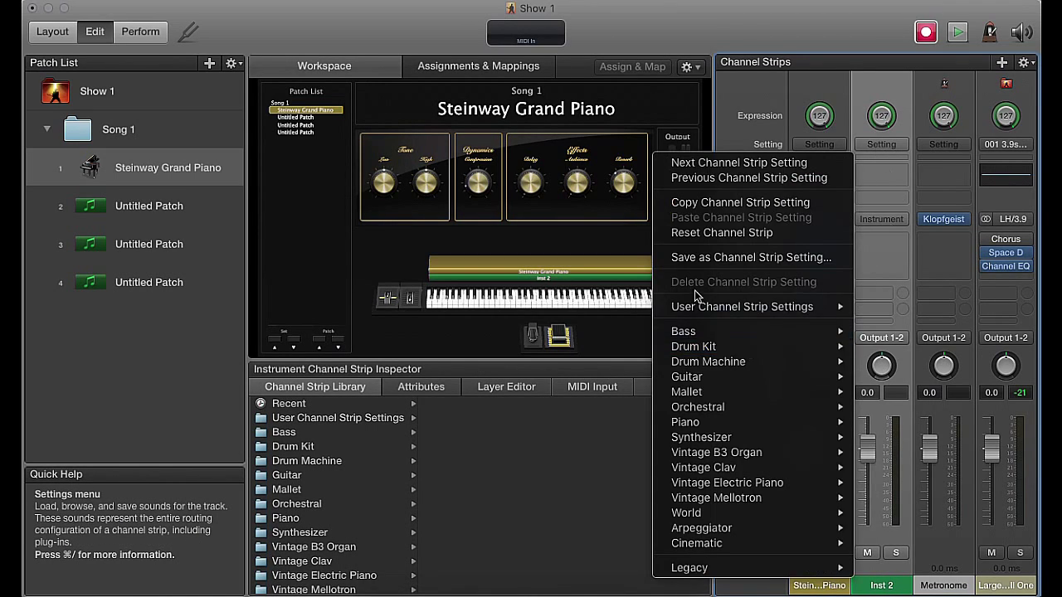
mouse_move(718, 540)
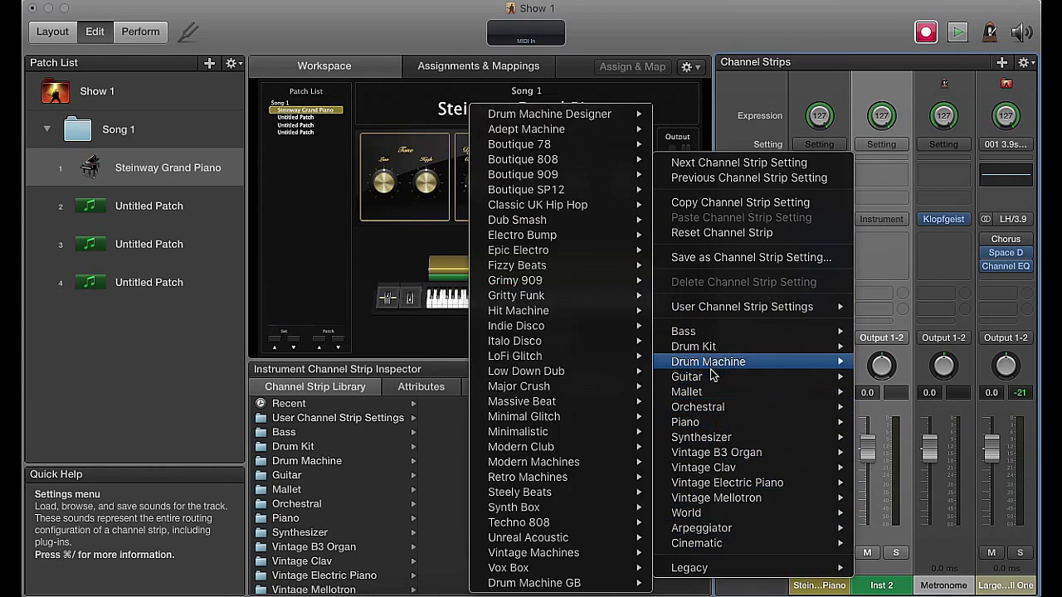
mouse_move(713, 407)
mouse_move(923, 500)
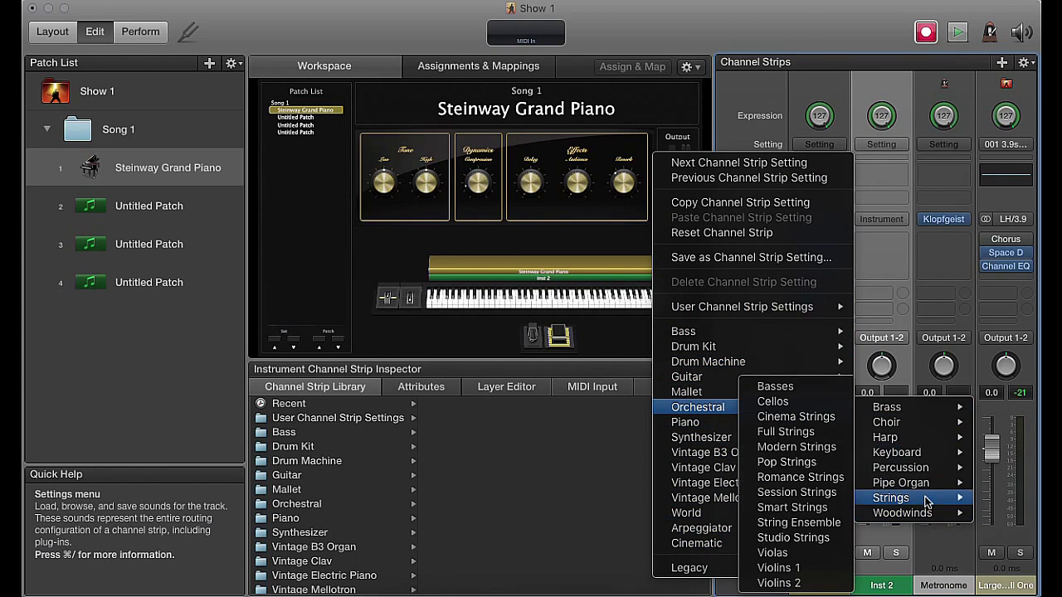
click(798, 440)
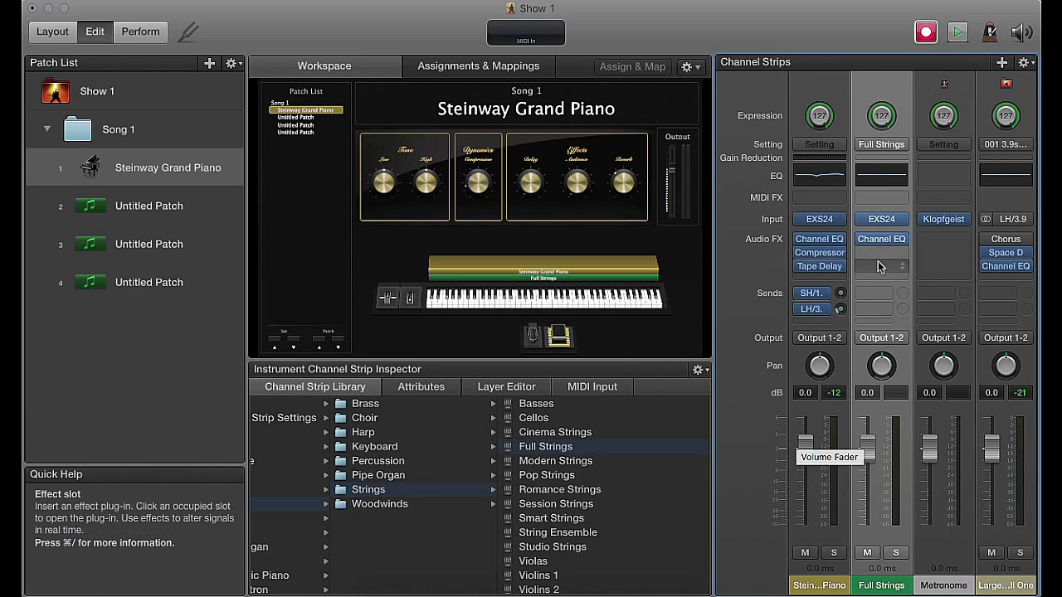
click(885, 309)
mouse_move(891, 388)
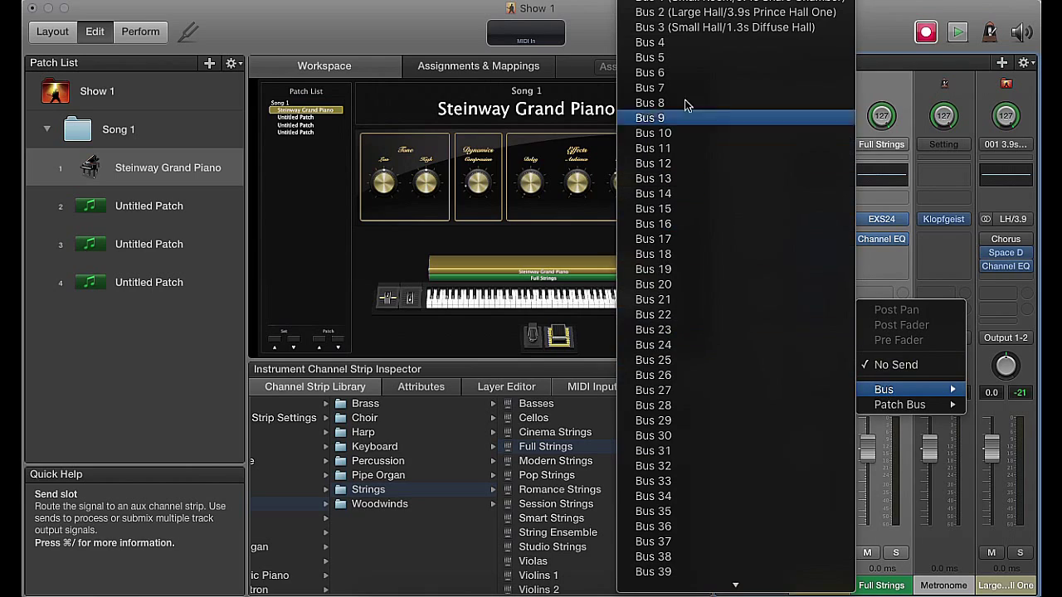
click(686, 20)
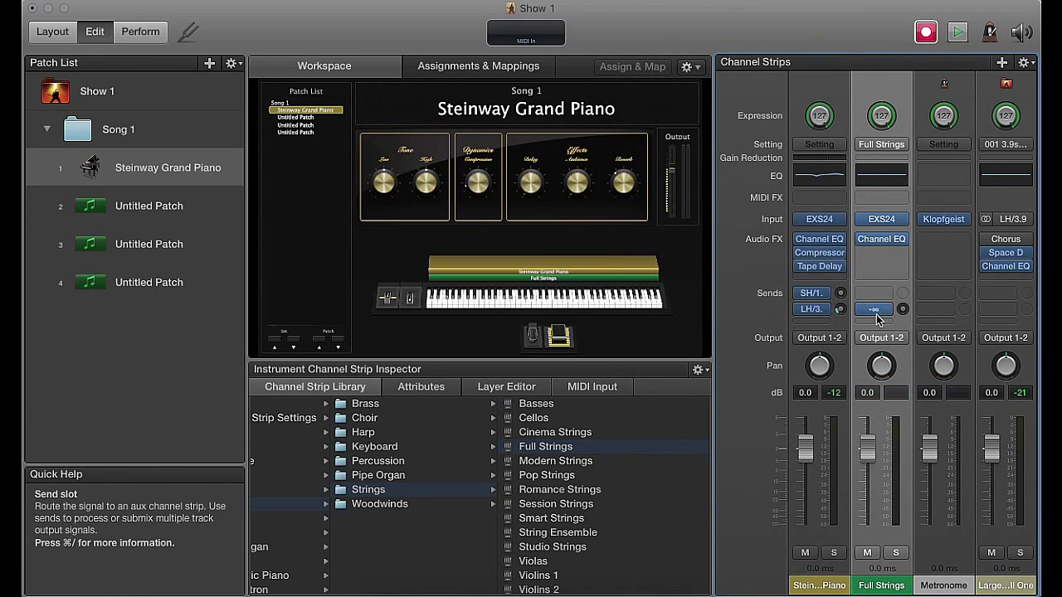
drag(904, 310, 905, 280)
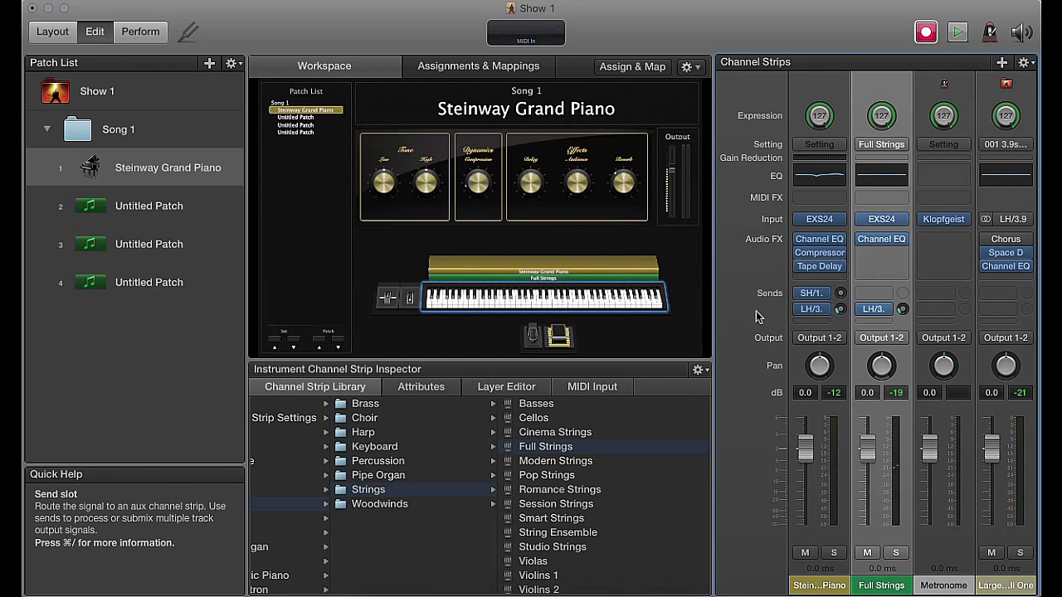
click(896, 553)
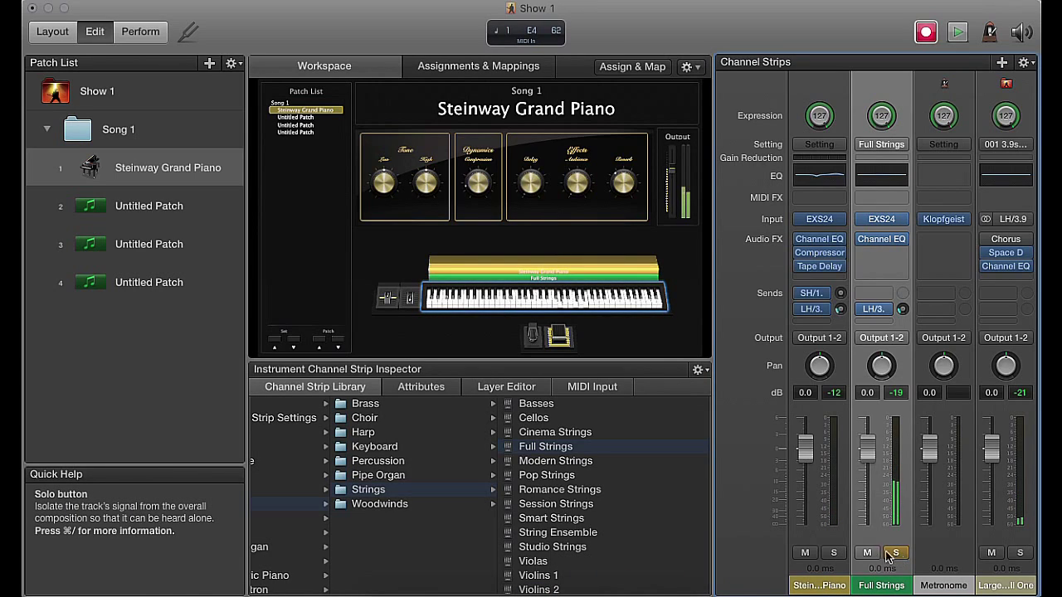
click(833, 552)
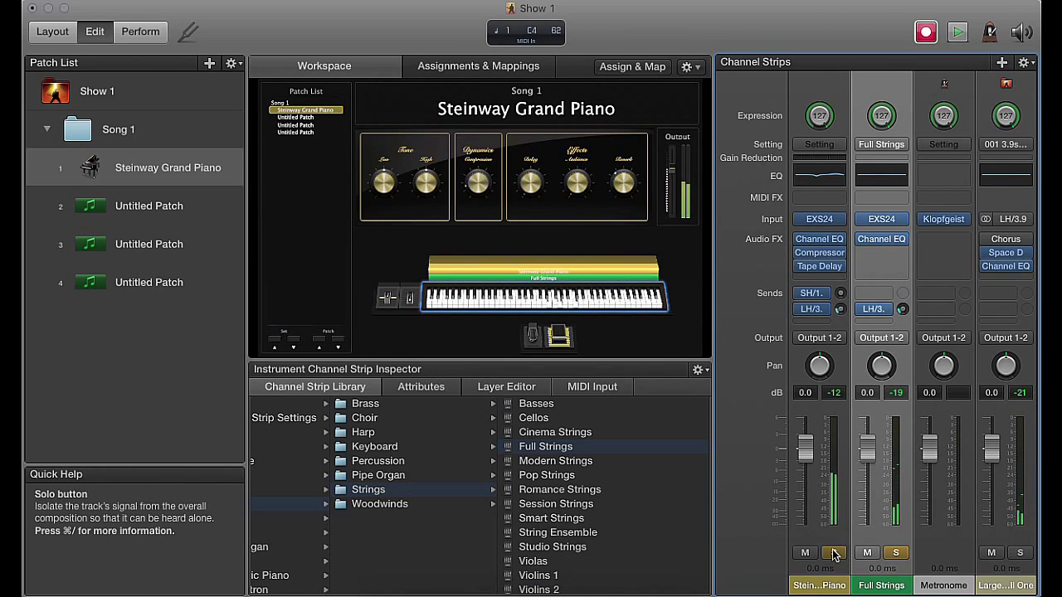
click(894, 553)
click(833, 552)
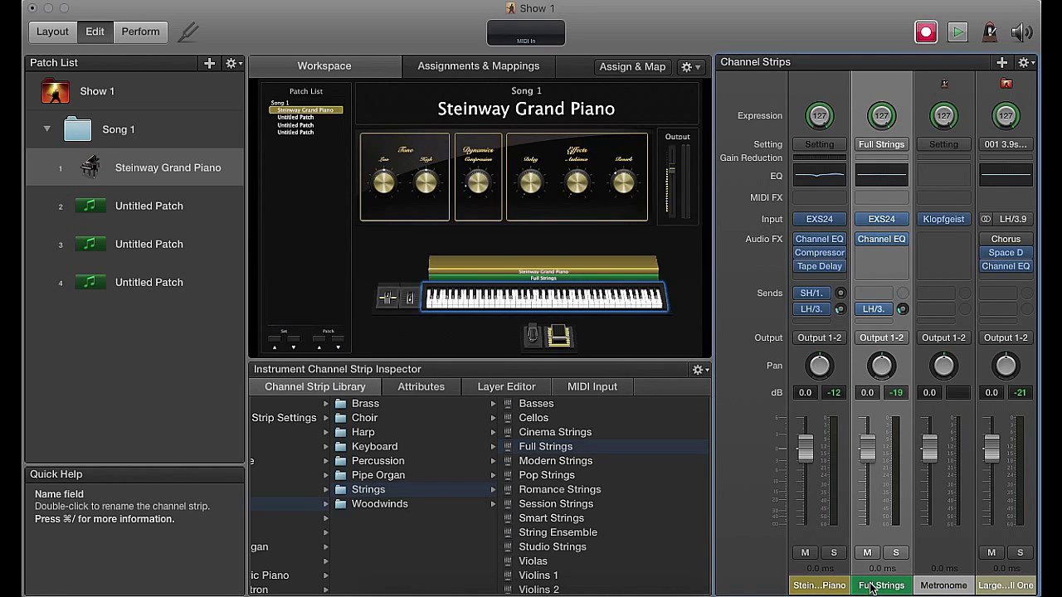
Step: Set the Steinway Grand Piano layer's key range to C-2 through D4 in the Layer Editor
click(825, 589)
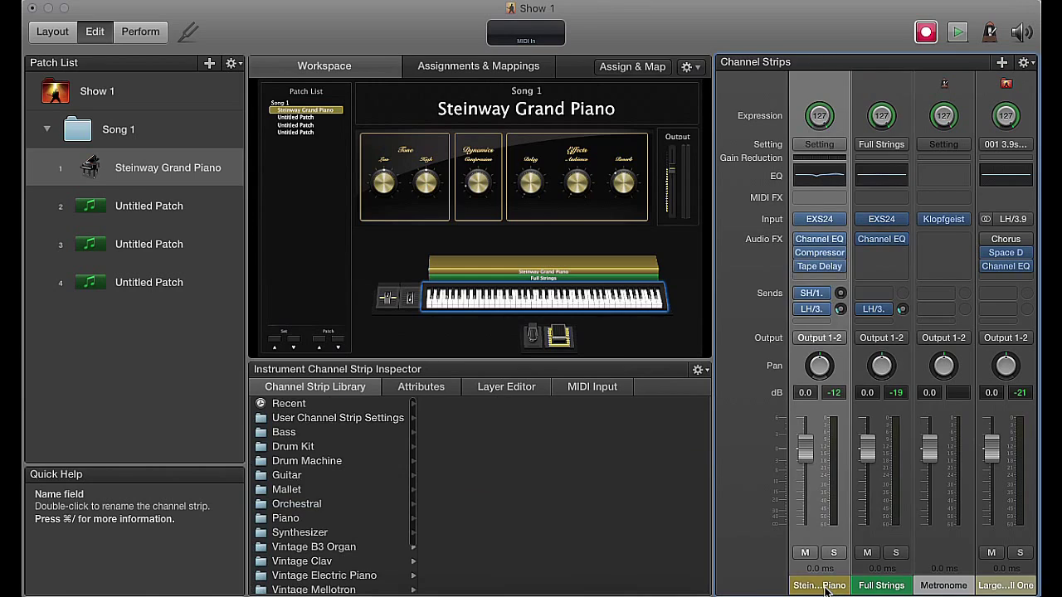
click(503, 389)
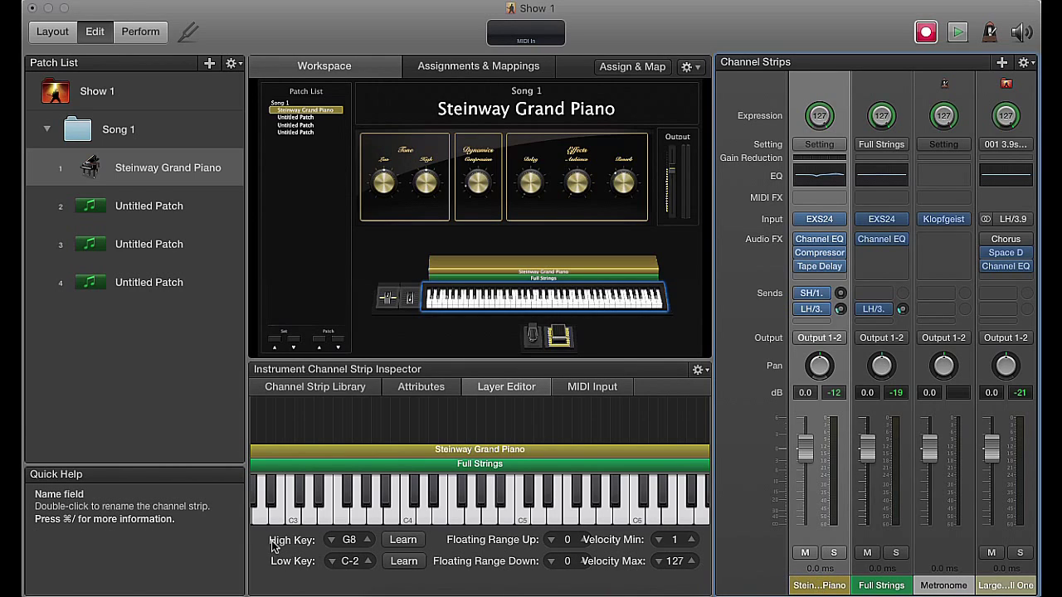
mouse_move(350, 540)
mouse_down()
mouse_move(349, 551)
mouse_move(349, 530)
mouse_up()
click(332, 540)
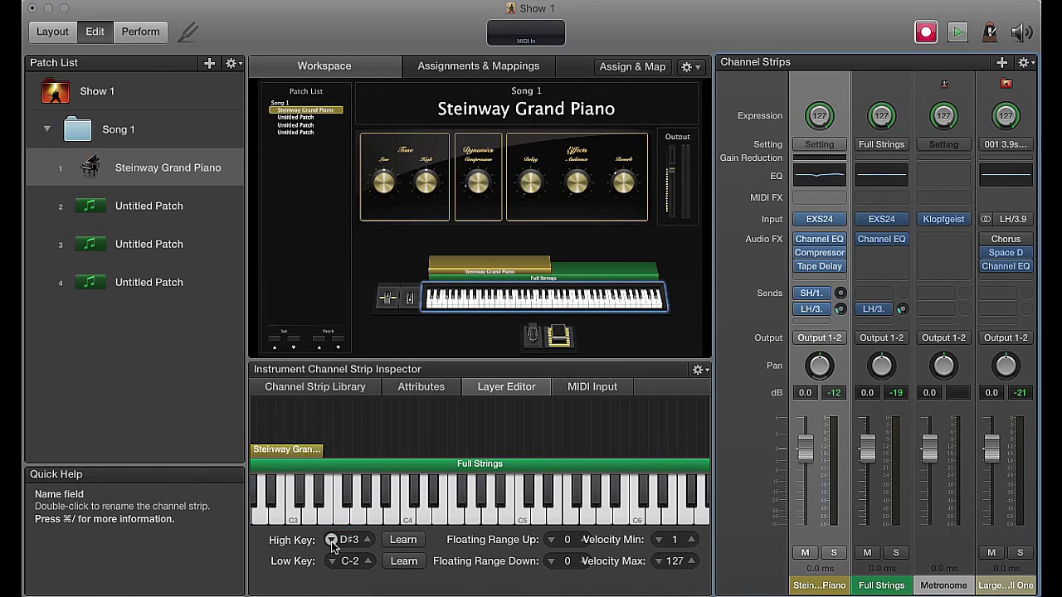
mouse_move(478, 590)
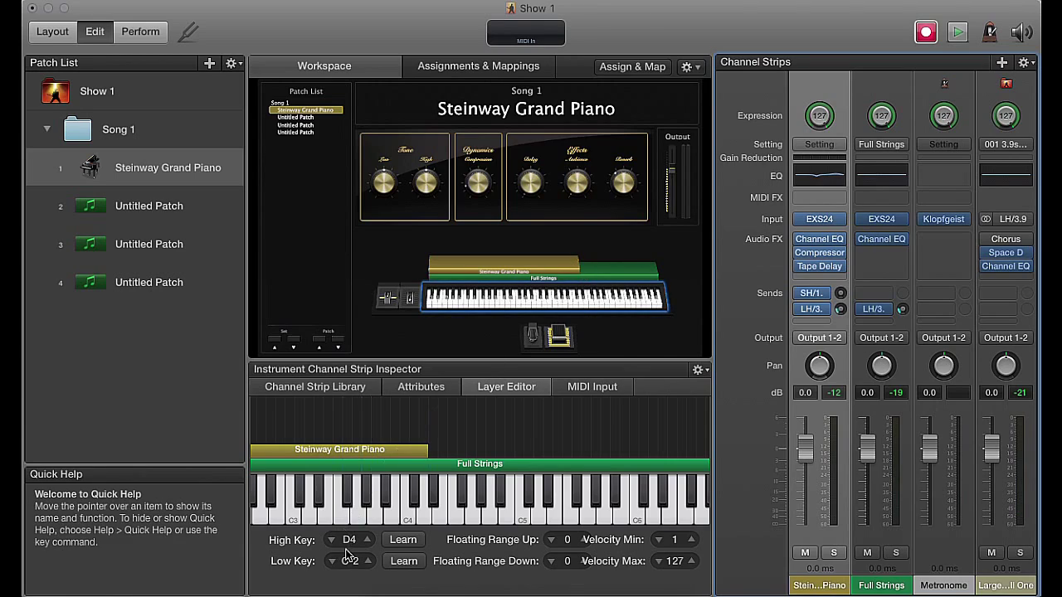
click(403, 562)
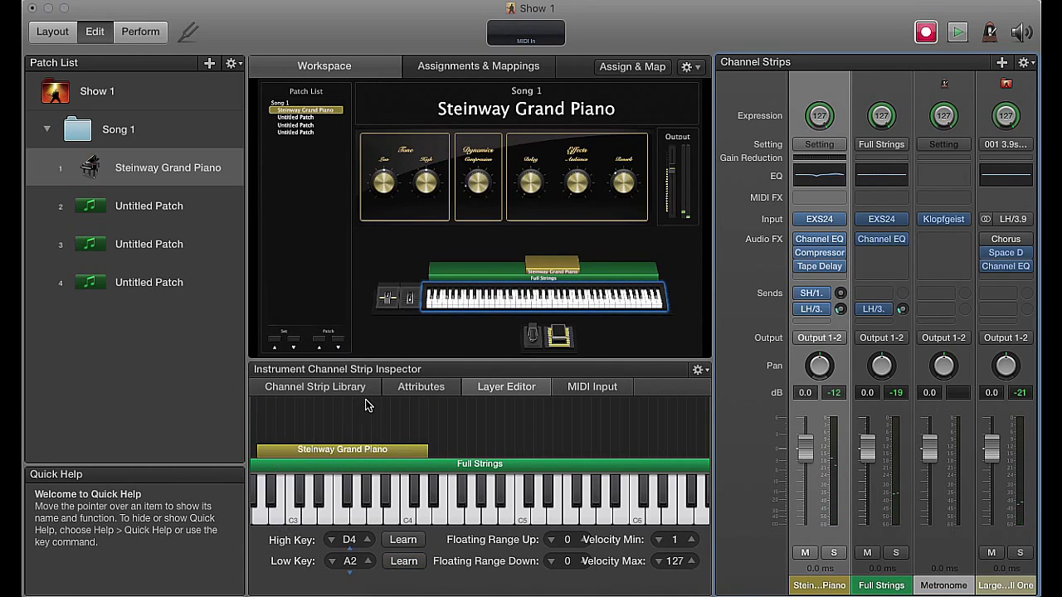
click(246, 450)
drag(246, 450, 211, 447)
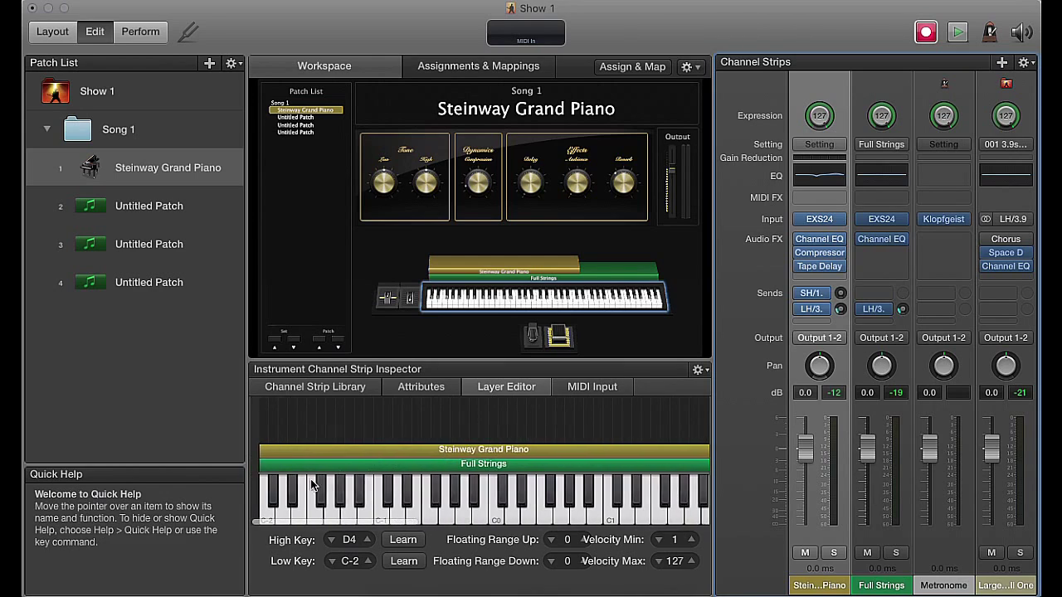
Step: Raise Full Strings' low key to D#4, then select patch 2 and its Instrument library
drag(251, 463, 661, 466)
mouse_move(369, 561)
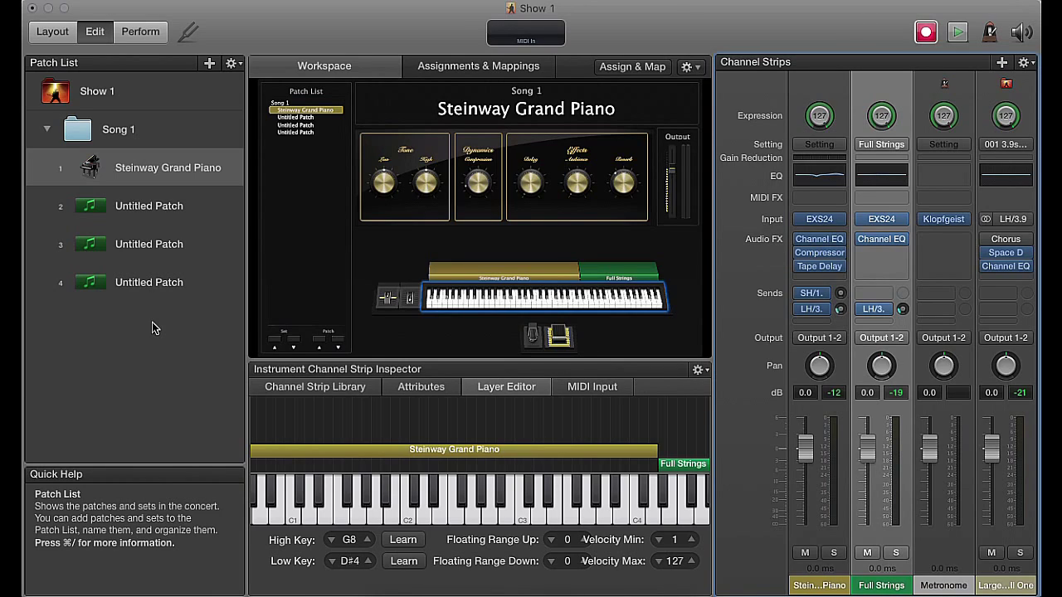
click(150, 209)
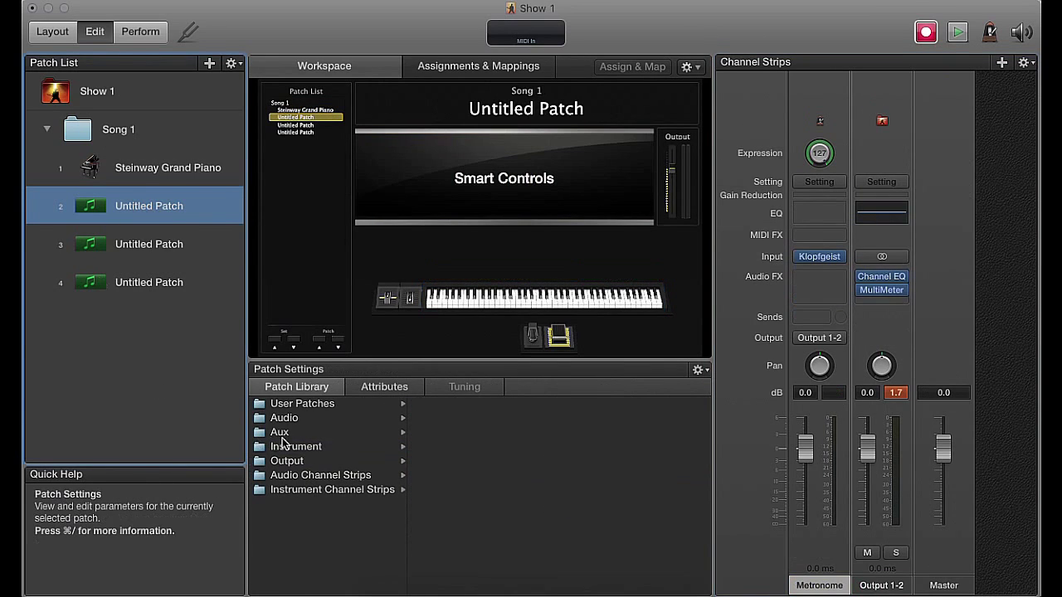
click(336, 447)
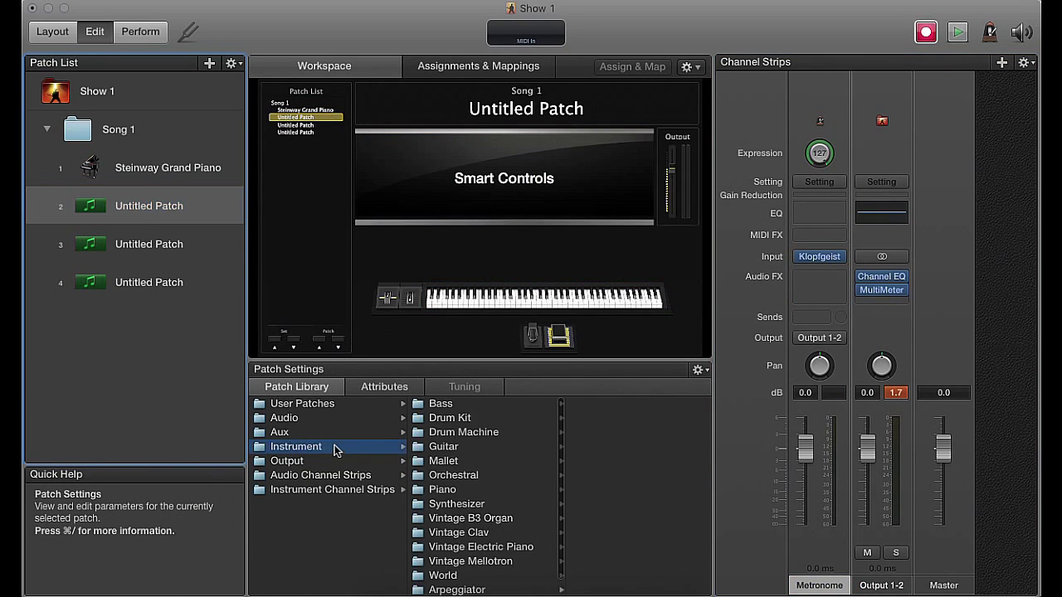
Step: Load Orchestral › Brass › Full Brass into patch 2 and select its channel strip
click(469, 478)
click(589, 407)
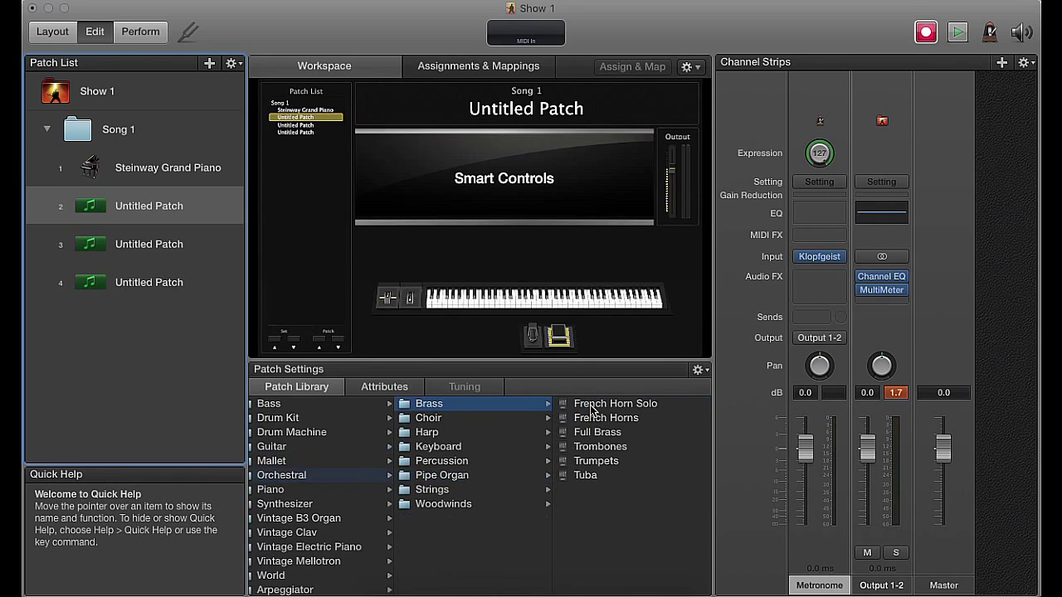
click(597, 433)
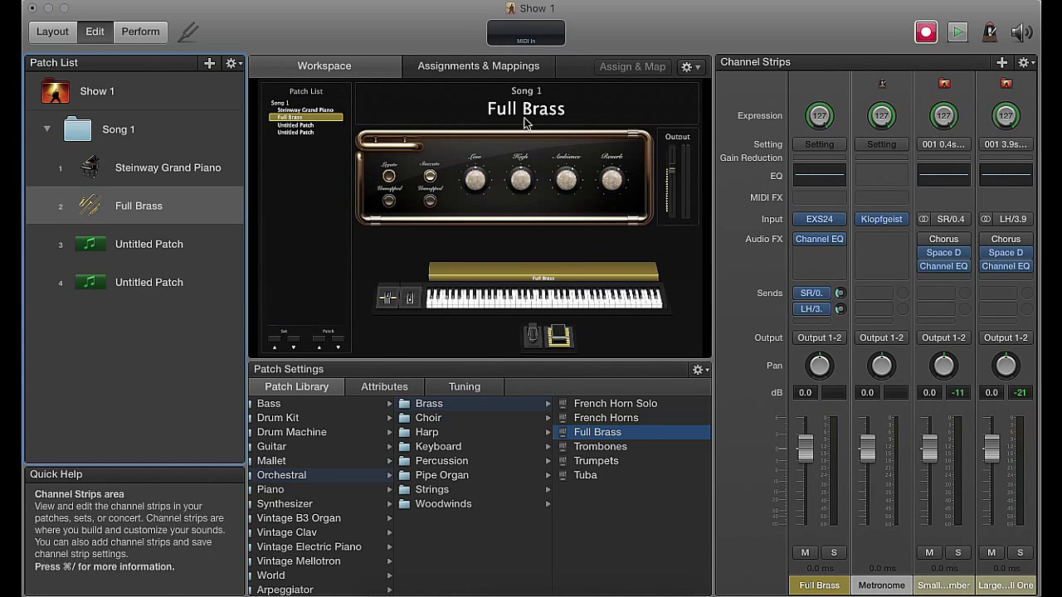
click(819, 585)
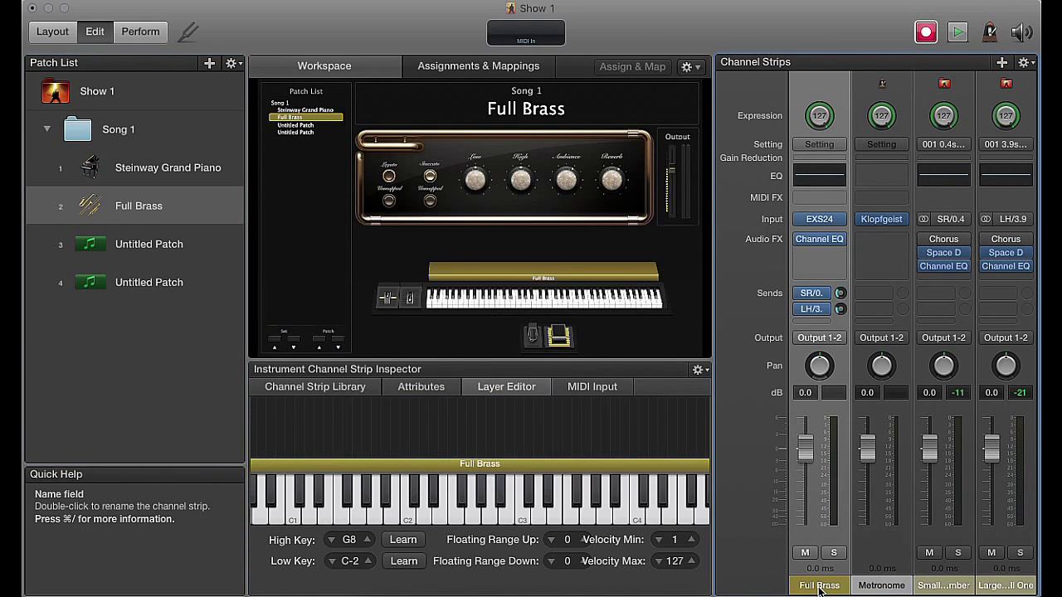
Step: Duplicate the Full Brass channel strip and open its EXS24 sampler window
key(super+d)
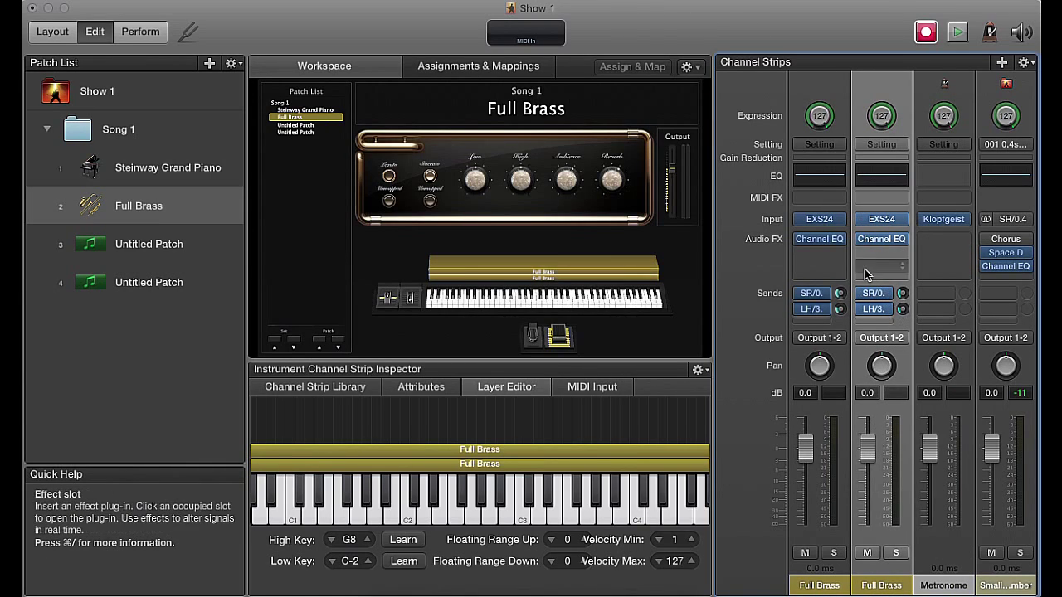
click(881, 220)
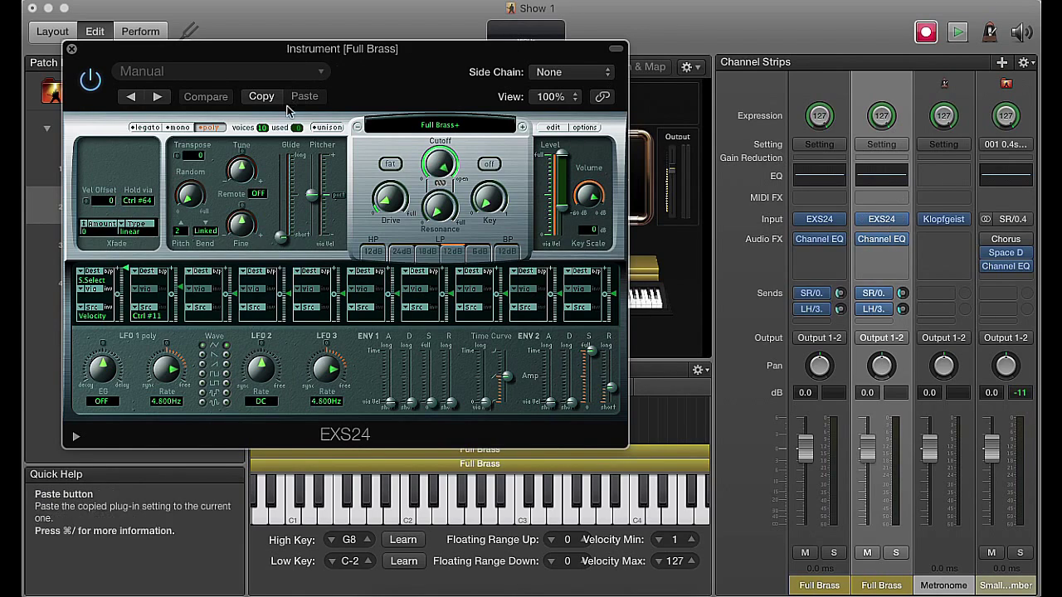
Step: Browse the EXS24 instrument list, then close the sampler window without changes
click(430, 124)
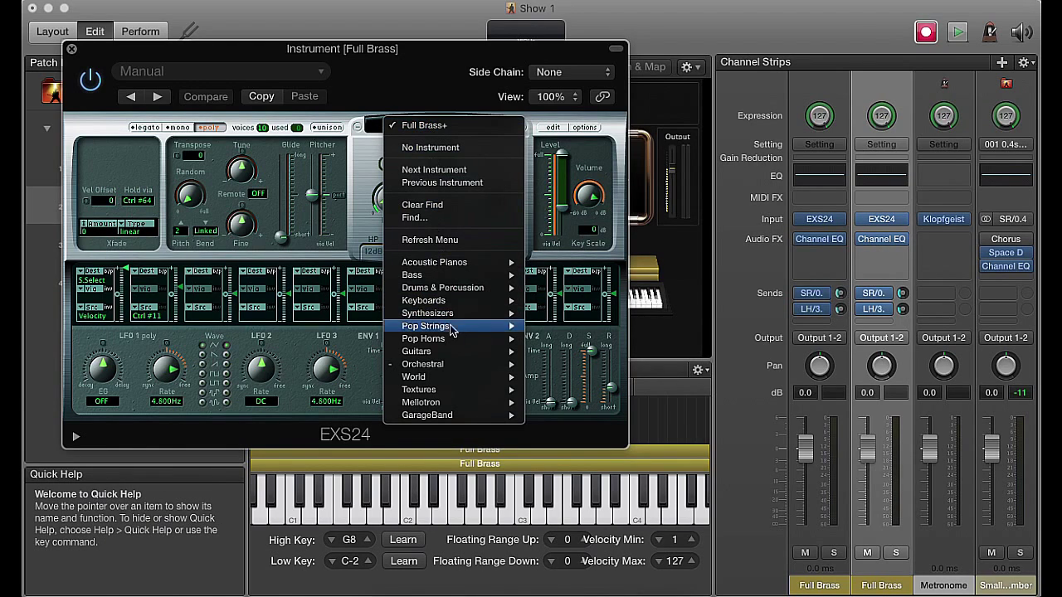
mouse_move(450, 364)
click(727, 101)
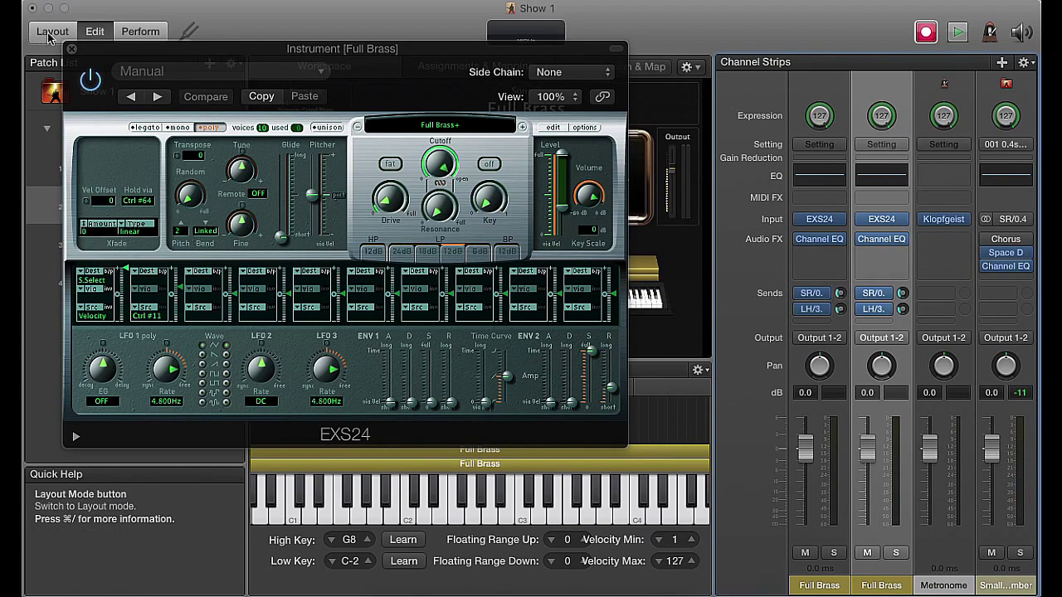
click(71, 49)
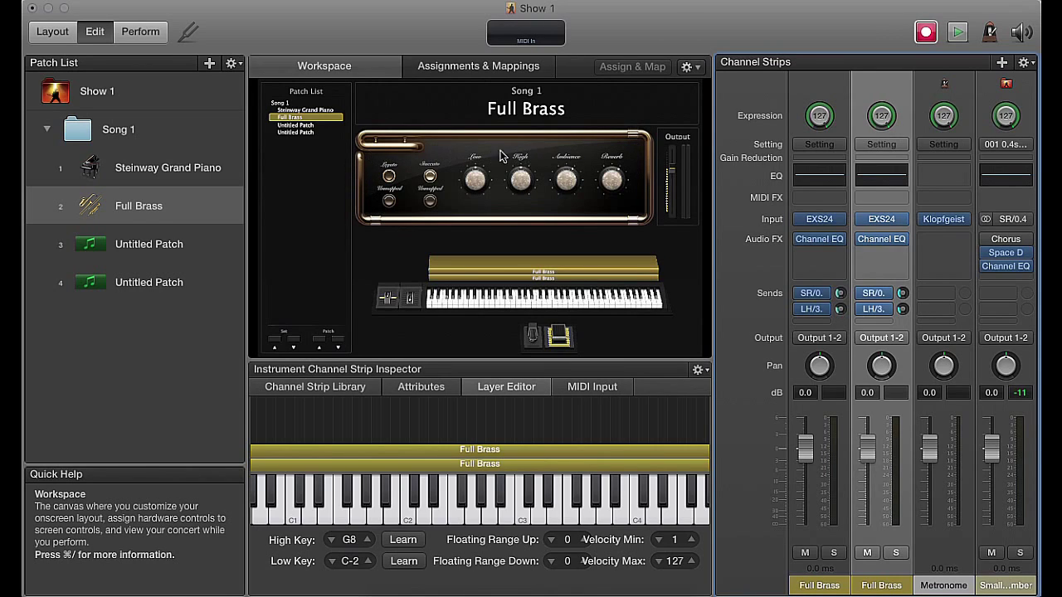
Step: Load Full Brass Staccato into the duplicate strip's EXS24 and close the sampler windows
click(883, 219)
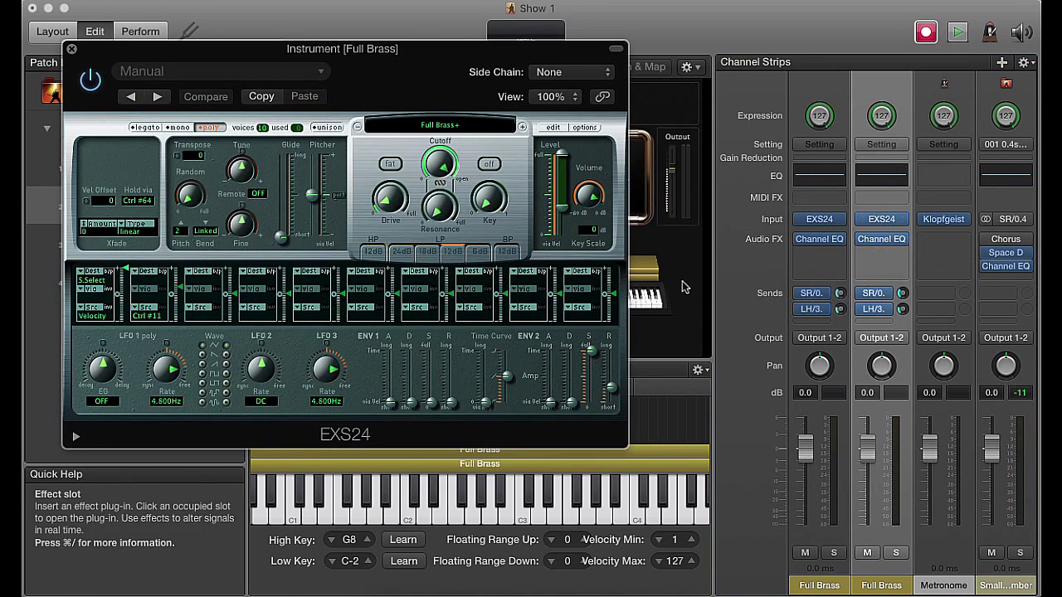
click(440, 125)
mouse_move(455, 369)
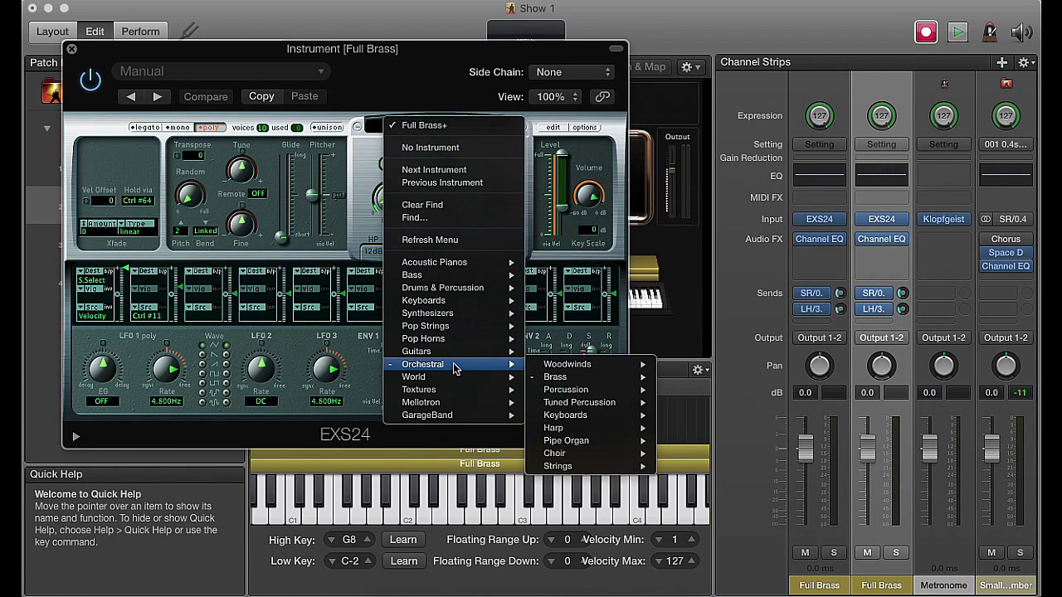
mouse_move(578, 379)
click(713, 405)
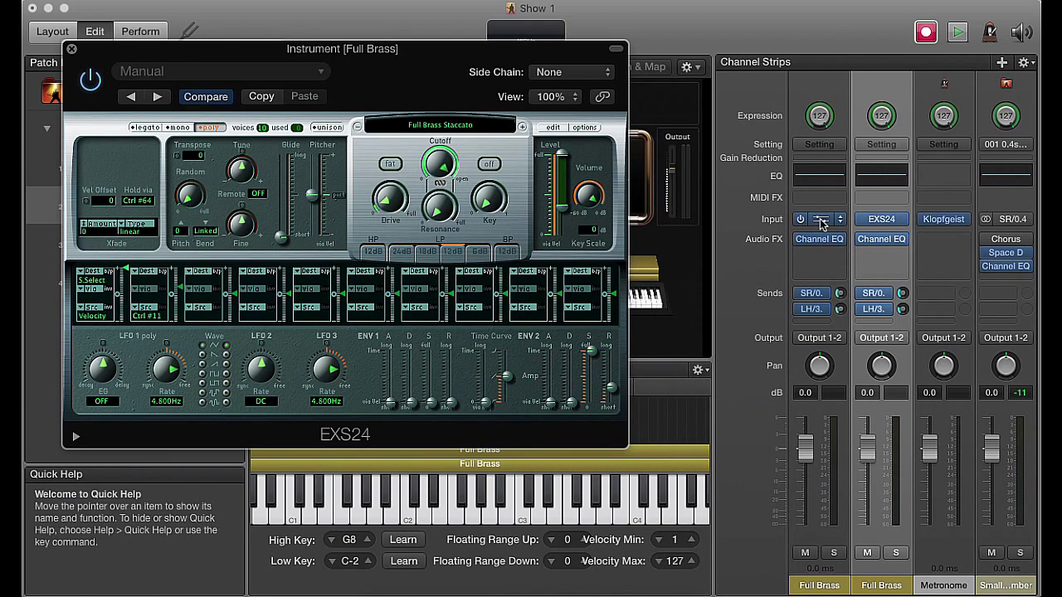
click(820, 221)
click(87, 65)
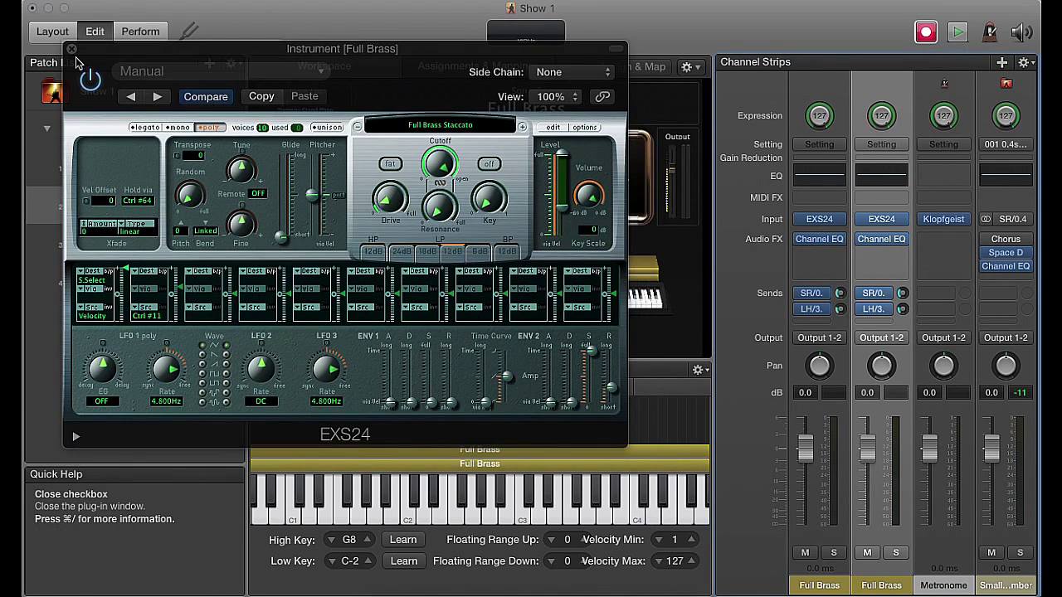
Step: Close the open sampler window and rename the second brass layer 'Brass Stacc'
click(71, 48)
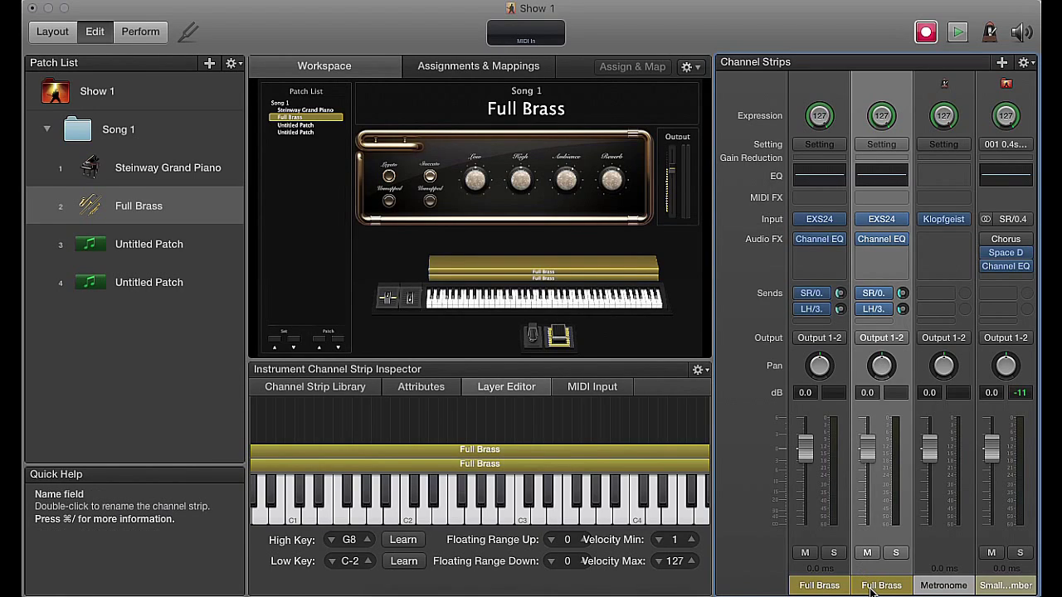
double_click(870, 585)
text(Brass Stacc)
key(Return)
Step: Rename the first Full Brass layer 'Brass Leg'
click(815, 587)
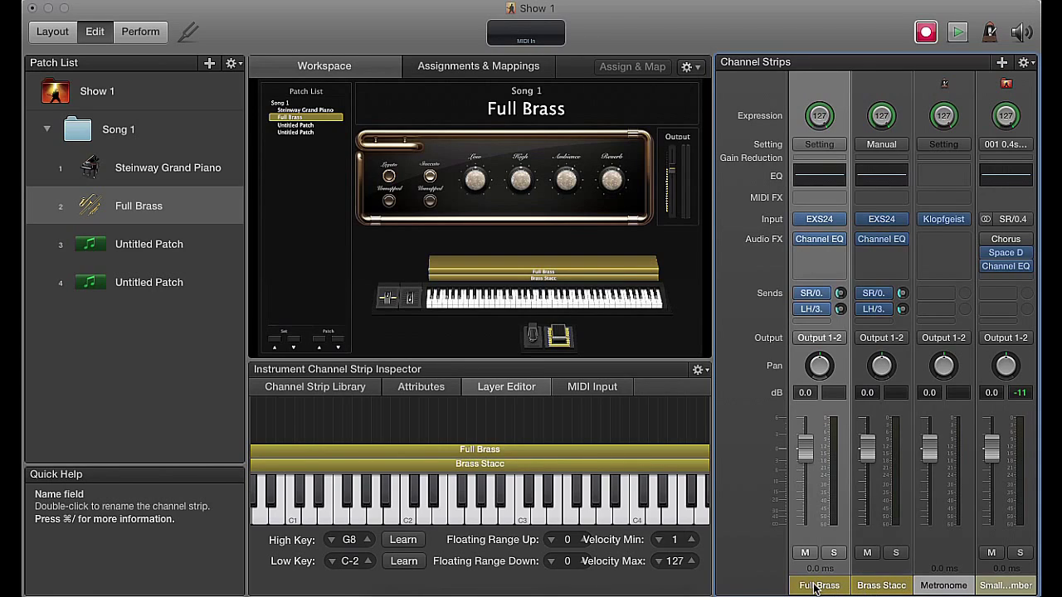
double_click(815, 586)
text(B)
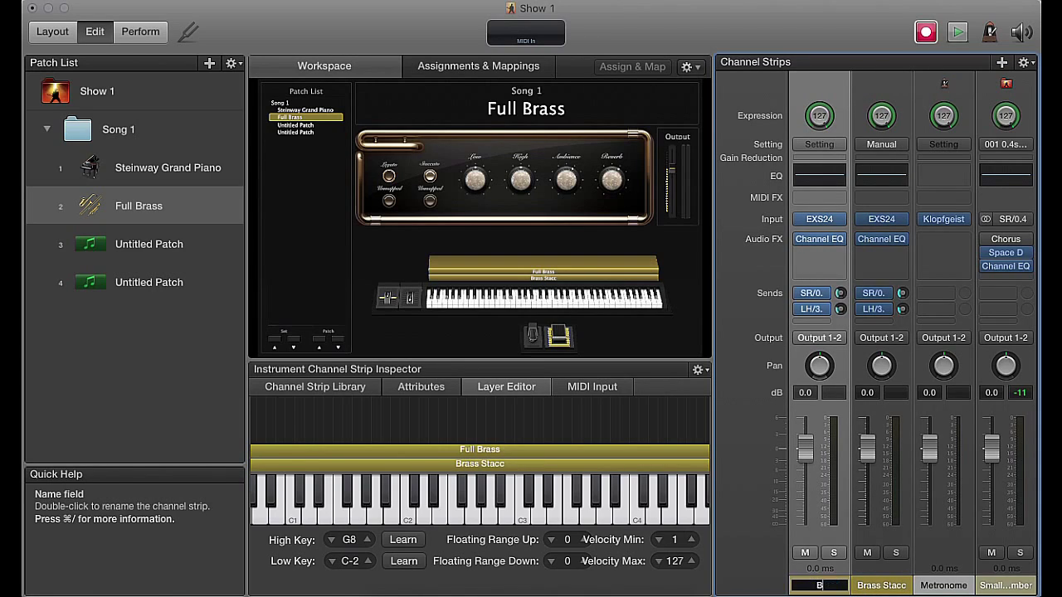
text(rass Leg)
key(Return)
Step: Load Orchestral > Brass > Full Brass Legato into Brass Leg's EXS24, then close the plug-in window
click(819, 219)
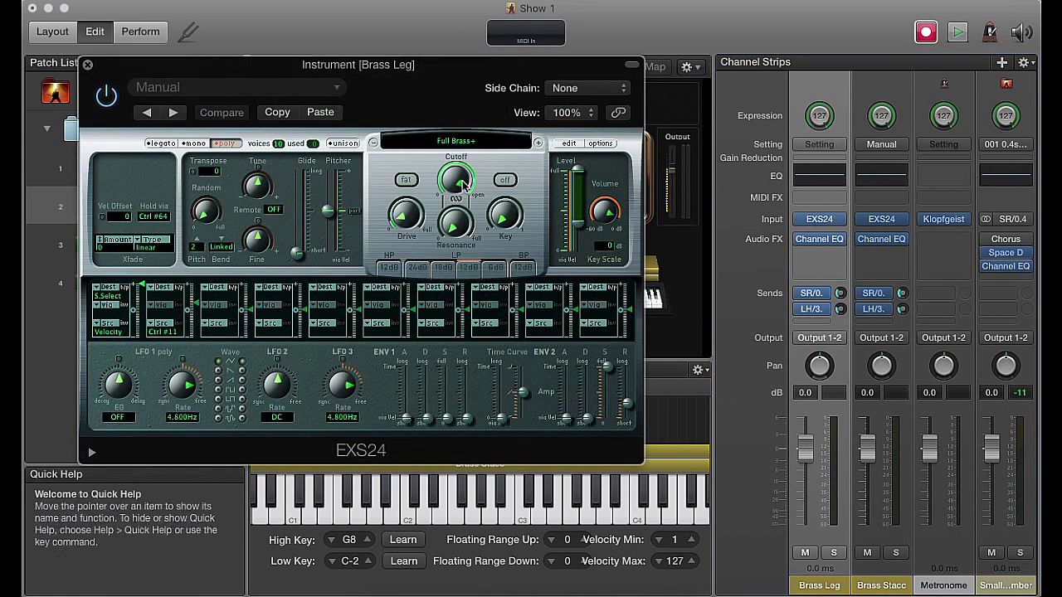
click(455, 141)
mouse_move(476, 380)
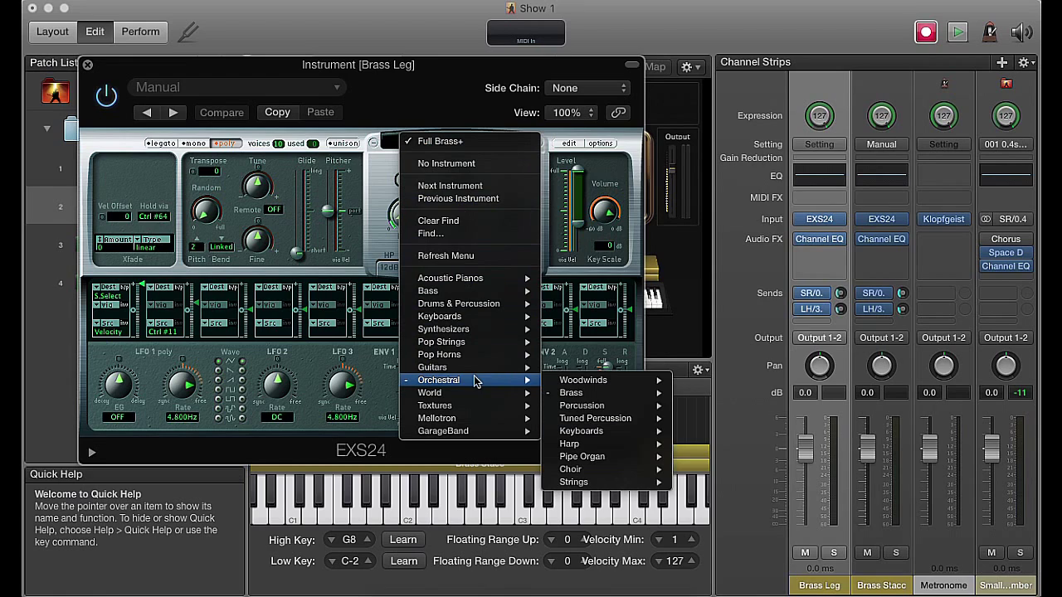
mouse_move(600, 393)
click(695, 396)
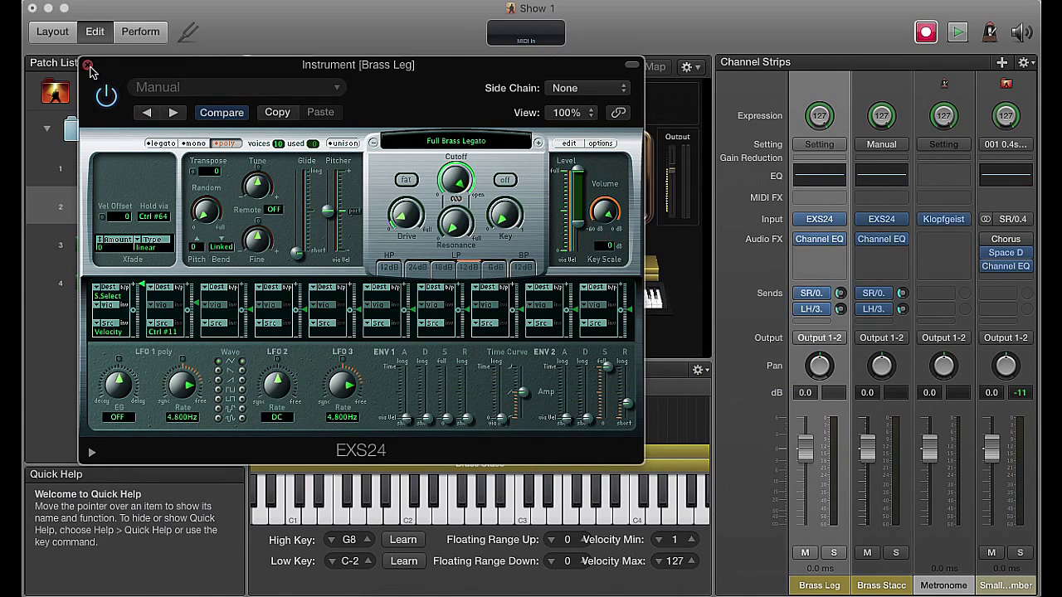
click(88, 66)
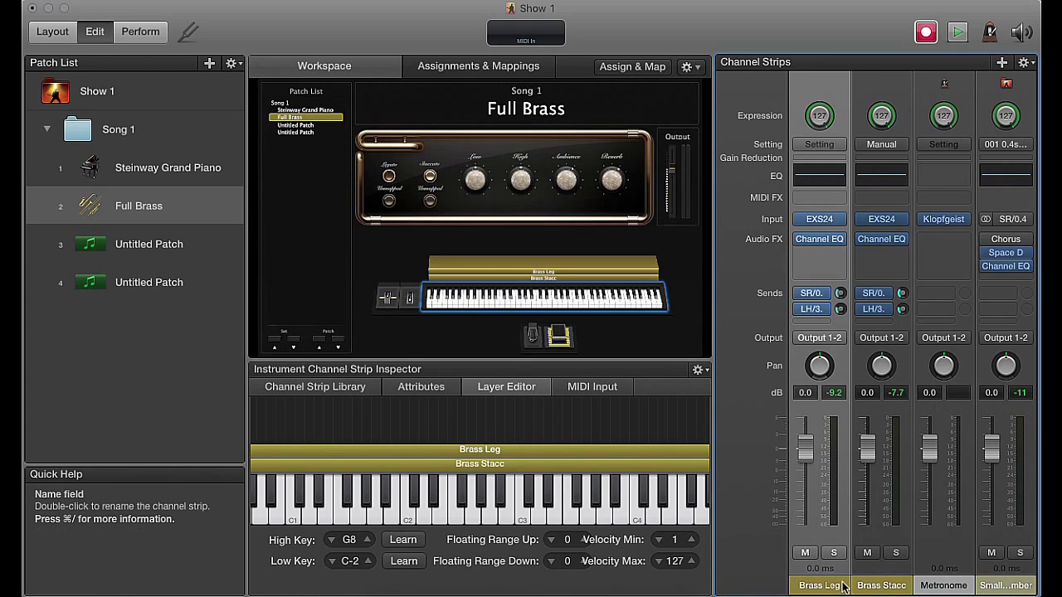
Step: Set Brass Stacc's minimum velocity to 100 and Brass Leg's maximum velocity to 99
click(886, 586)
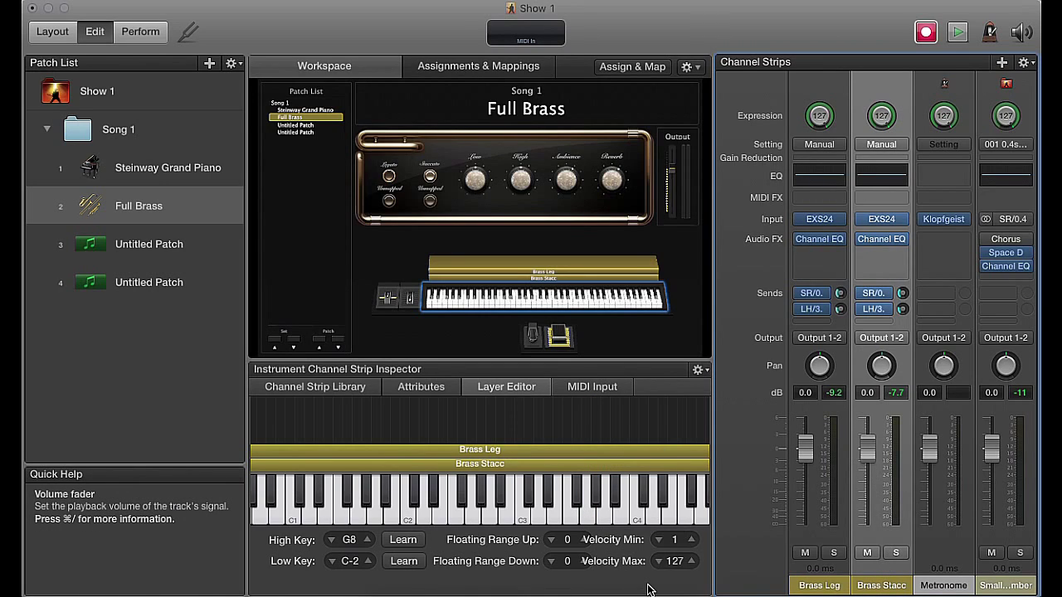
mouse_move(673, 539)
mouse_down()
mouse_move(673, 514)
mouse_move(673, 542)
mouse_move(674, 531)
mouse_up()
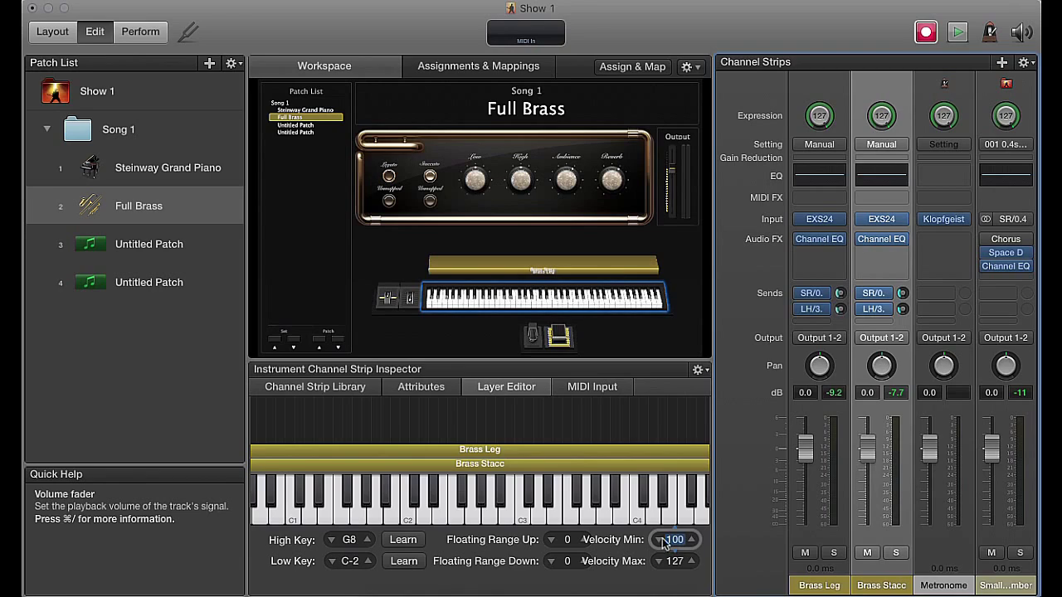
click(822, 586)
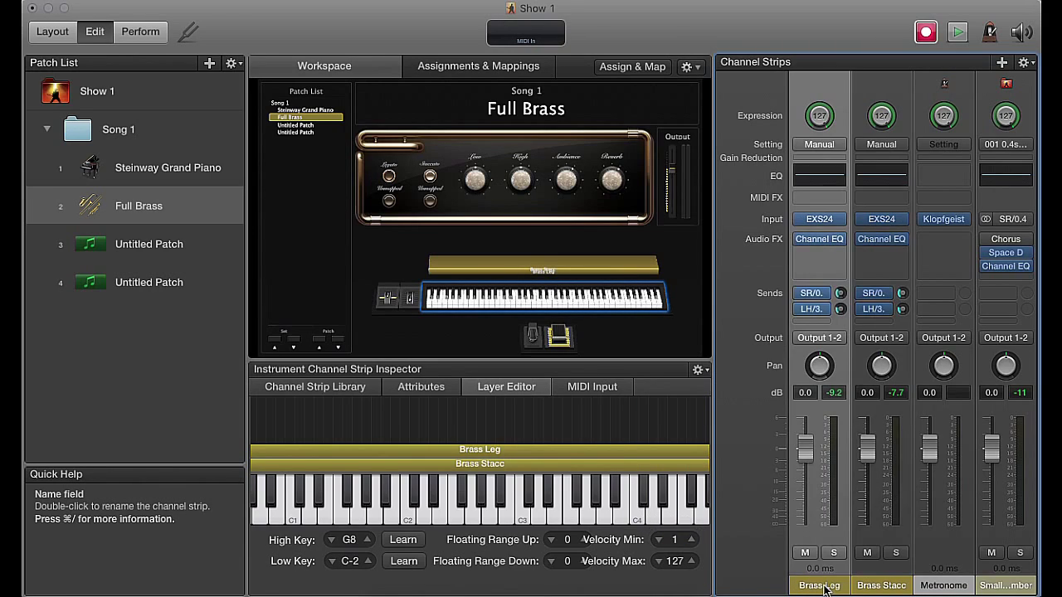
double_click(673, 561)
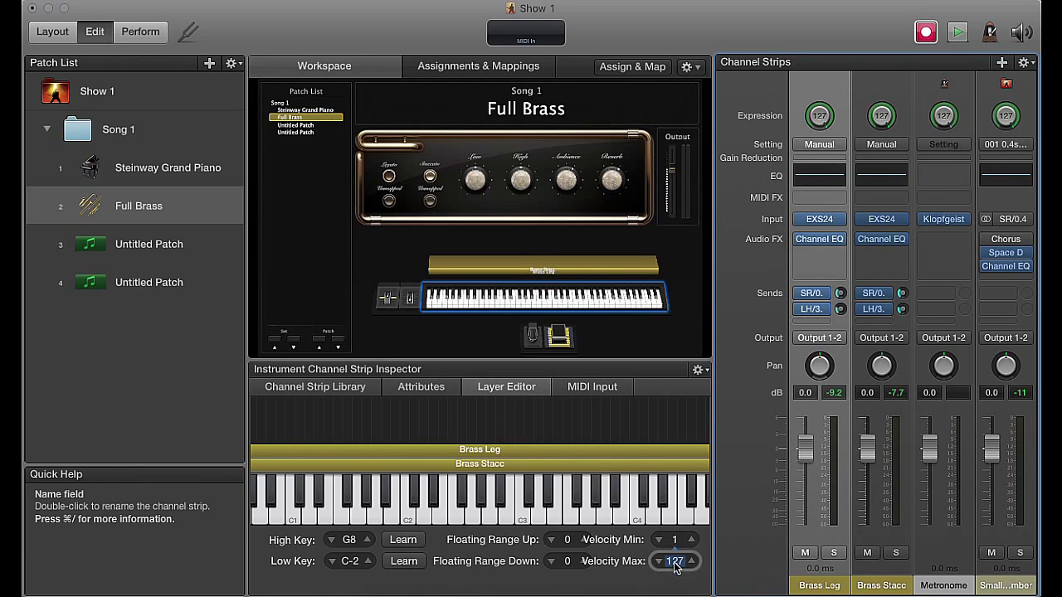
text(99)
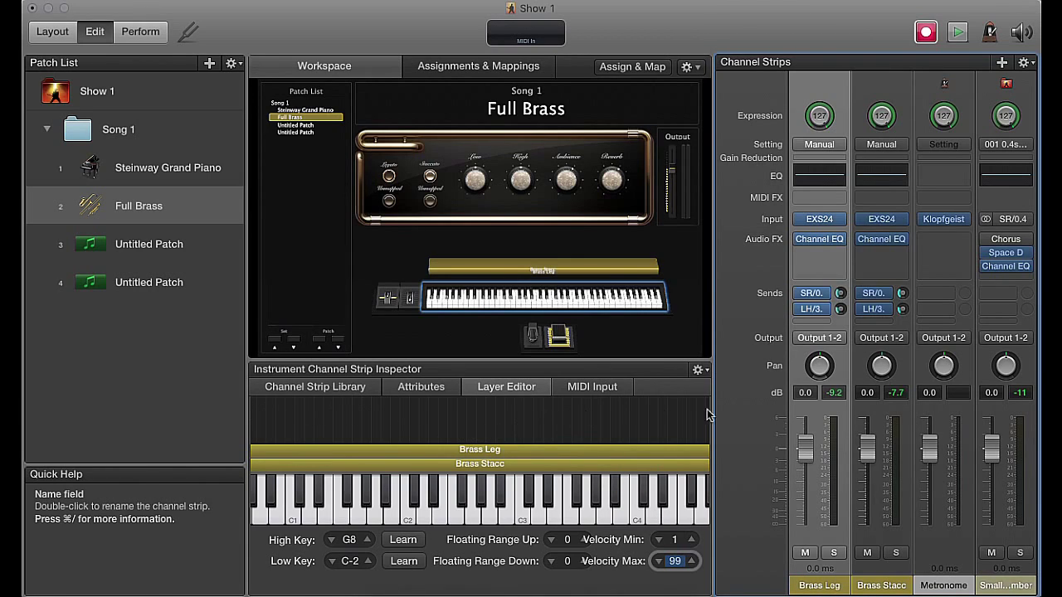
click(881, 586)
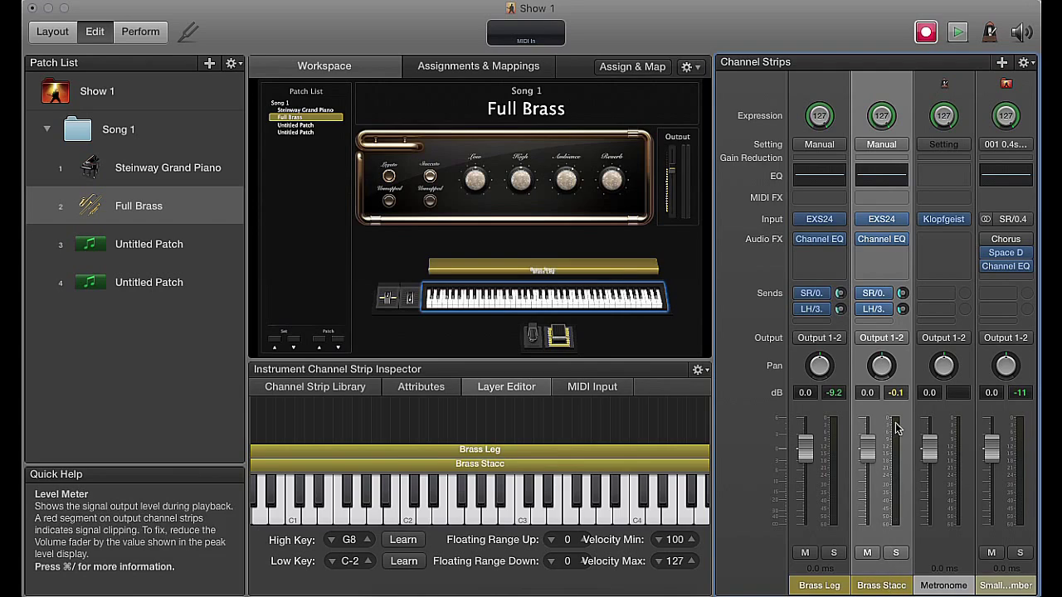
Step: Open the Velocity Input scaling curve from the Brass Stacc layer's MIDI Input settings
click(597, 393)
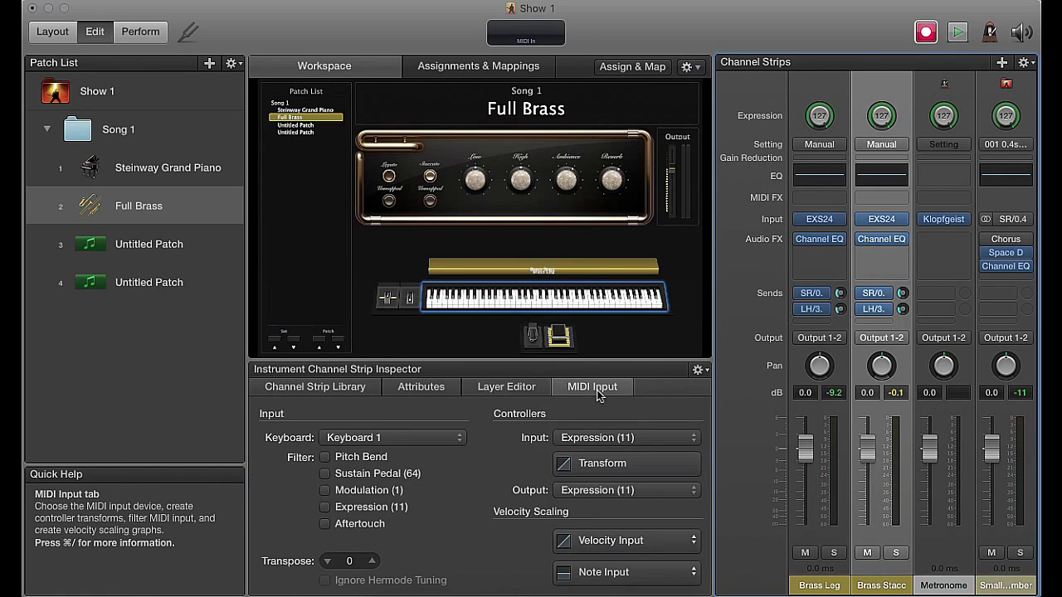
click(610, 540)
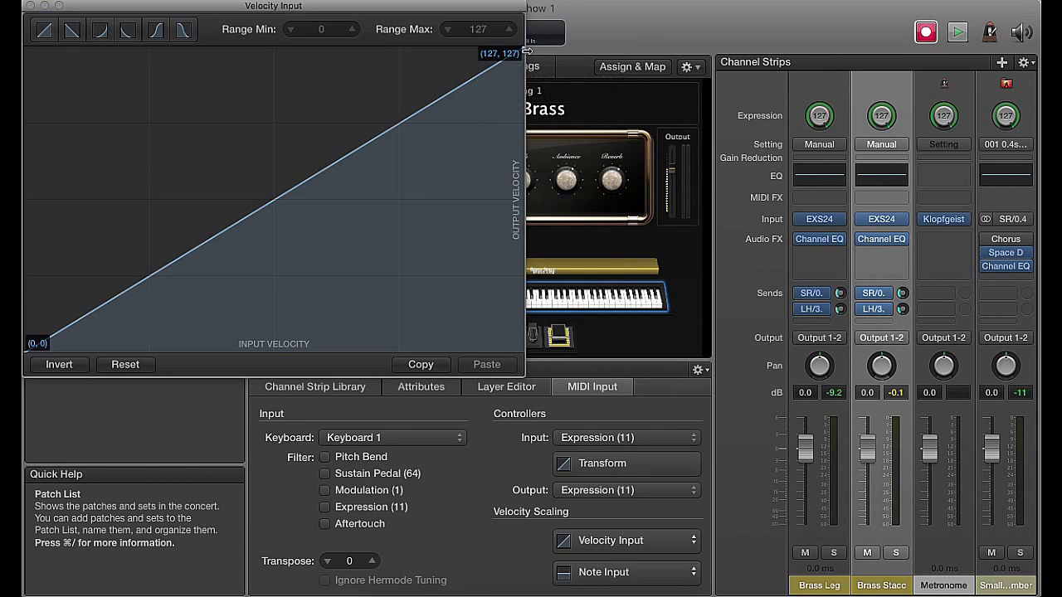
Step: Lower the Velocity Input curve's top endpoint to (126, 67) and close the editor
drag(521, 53, 518, 196)
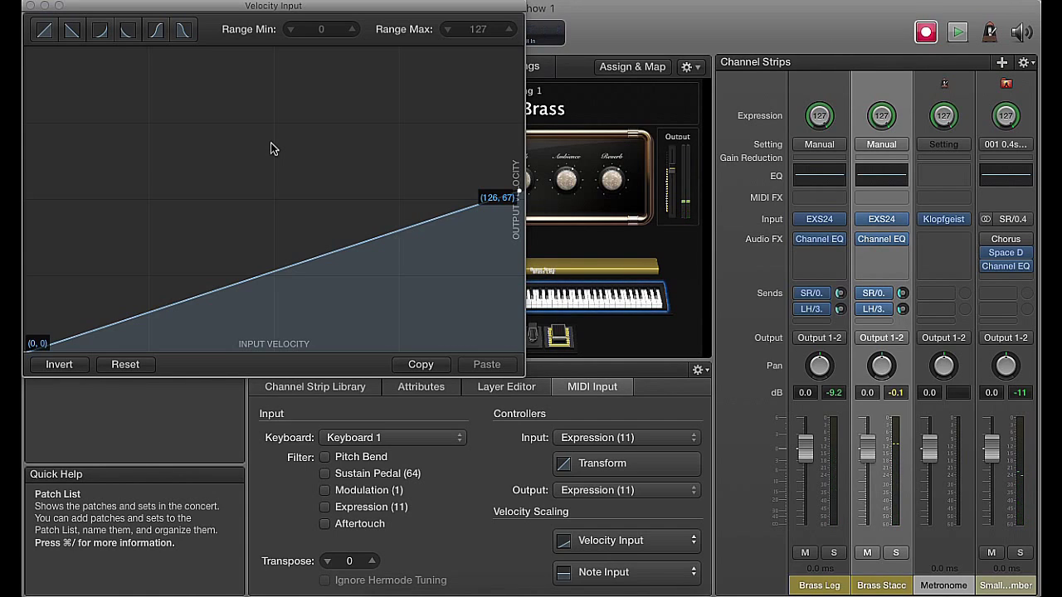
click(31, 6)
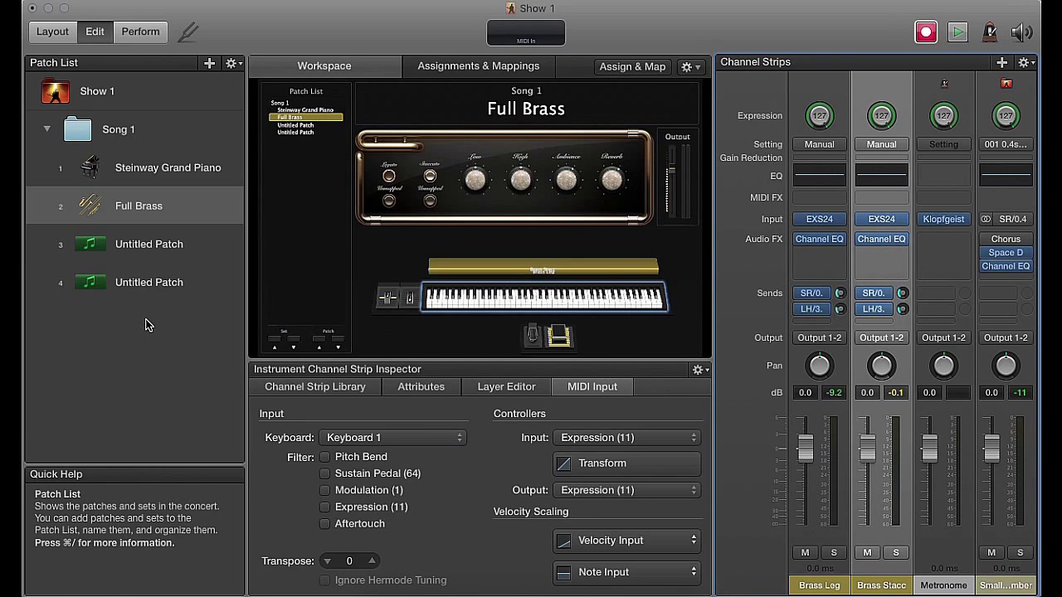
Step: Select the first Untitled Patch and bring up the New Channel Strip dialog
click(153, 244)
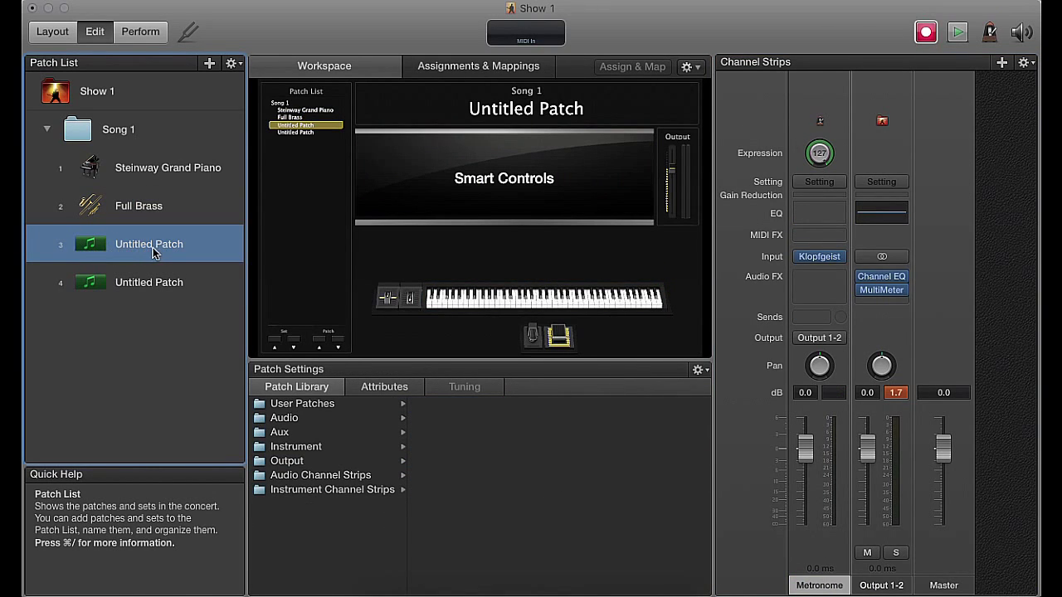
click(1001, 63)
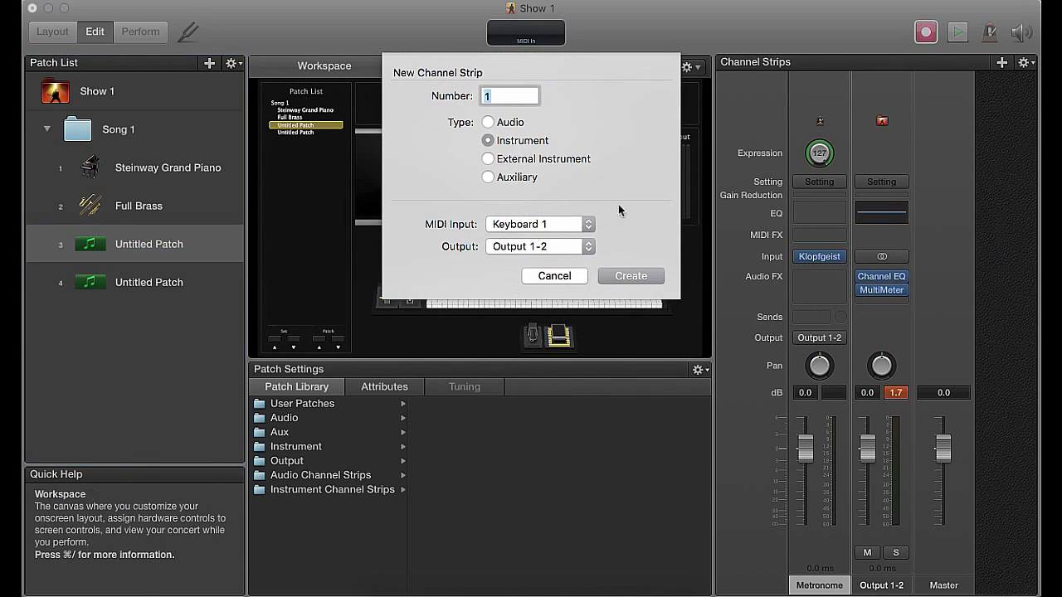